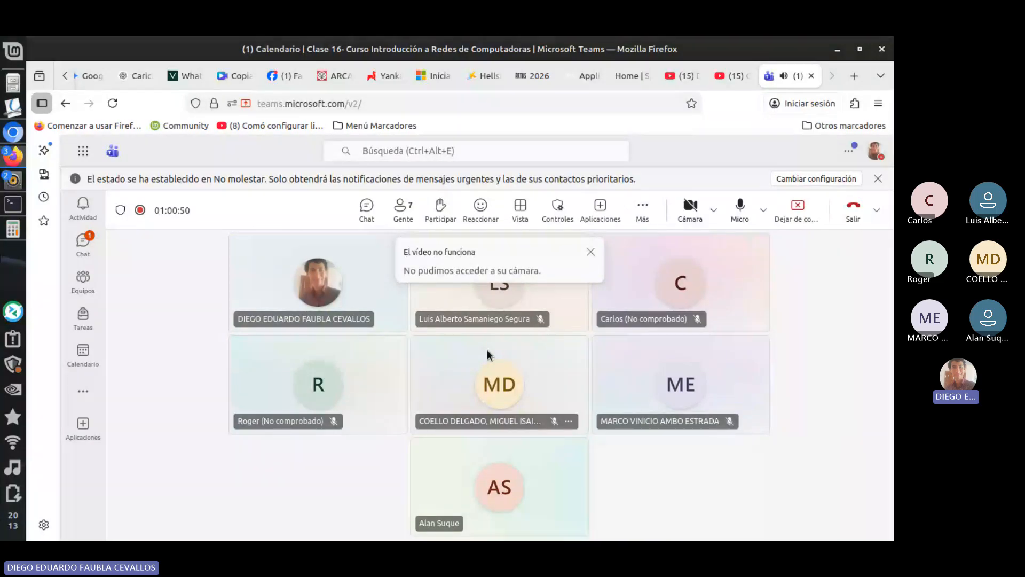
- Try to turn on the camera in the Teams meeting
{"action": "key", "text": "alt+Tab"}
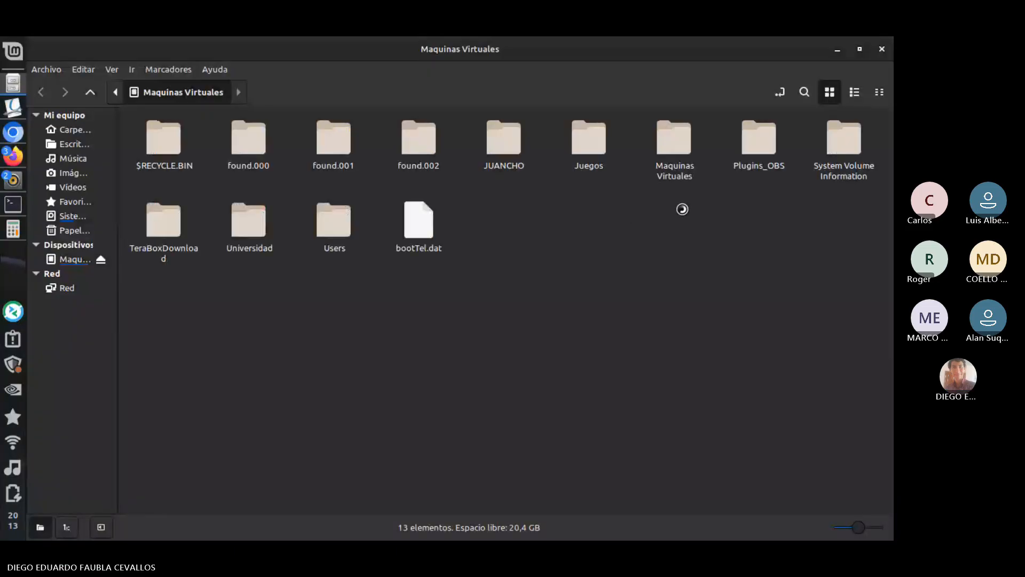
{"action": "key", "text": "alt+Tab"}
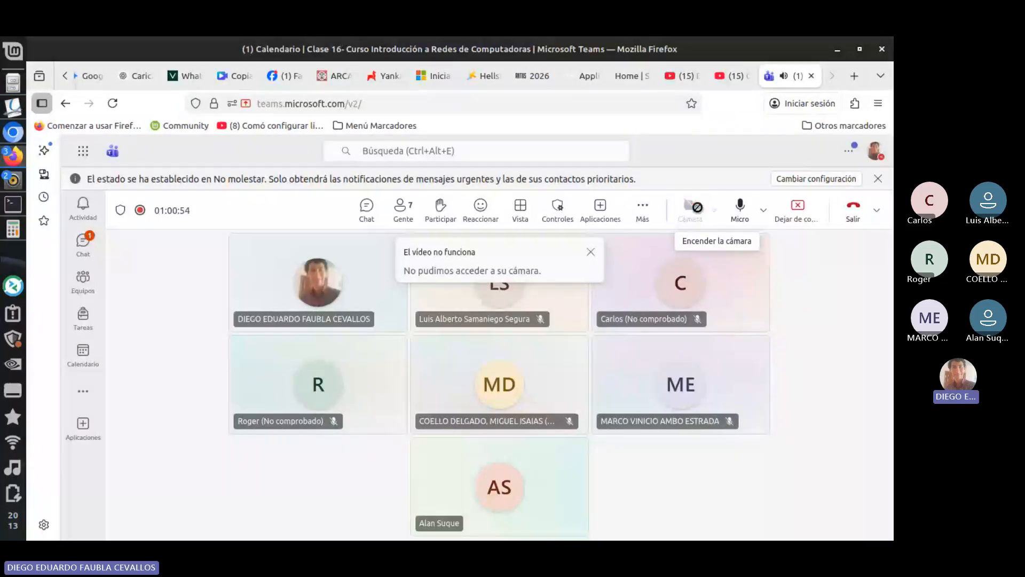
{"action": "left_click", "coordinate": [691, 206]}
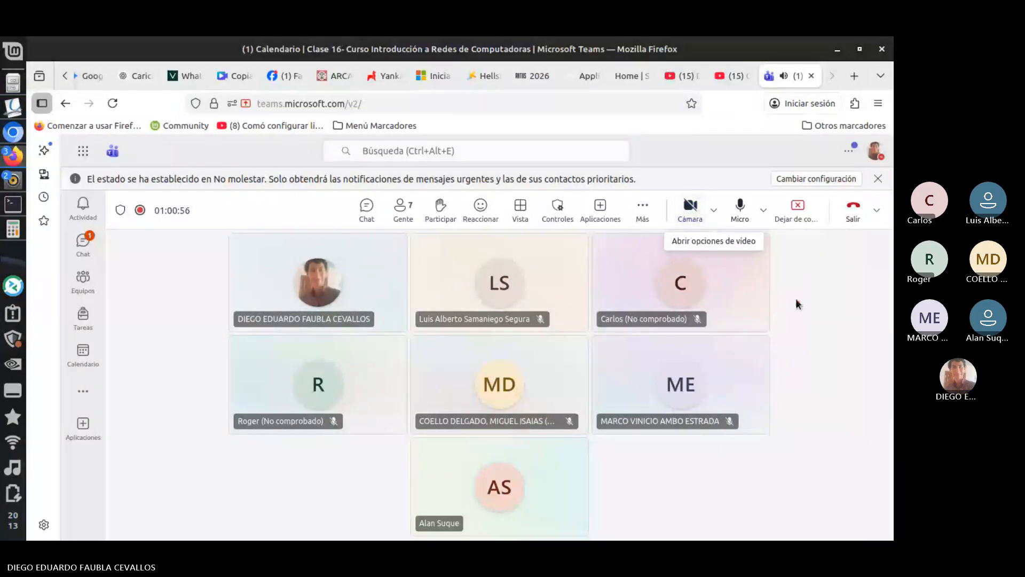
- Close both open Sound settings windows
{"action": "key", "text": "alt+Tab"}
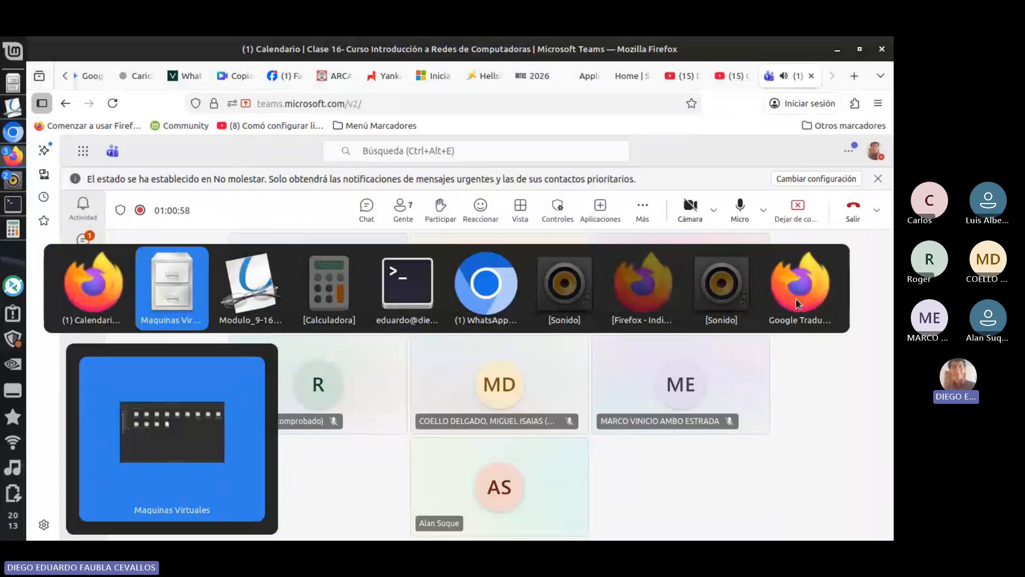
{"action": "key", "text": "alt+Tab"}
{"action": "key", "text": "alt+Tab"}
{"action": "key", "text": "alt+Tab"}
{"action": "key", "text": "alt+Tab"}
{"action": "key", "text": "alt+Tab"}
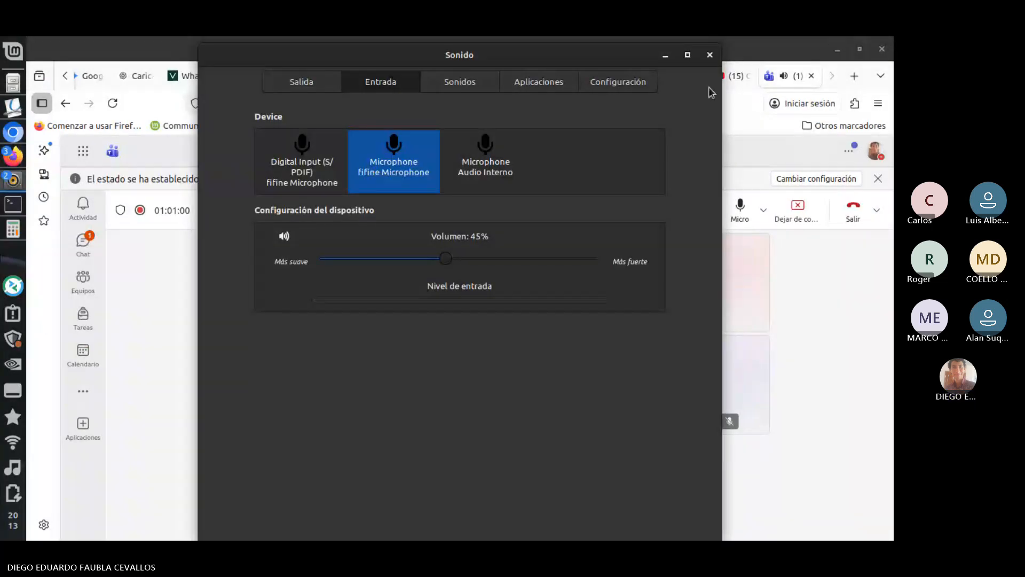
{"action": "left_click", "coordinate": [710, 54]}
{"action": "key", "text": "alt+Tab"}
{"action": "key", "text": "alt+Tab"}
{"action": "key", "text": "alt+Tab"}
{"action": "key", "text": "alt+Tab"}
{"action": "key", "text": "alt+Tab"}
{"action": "key", "text": "alt+Tab"}
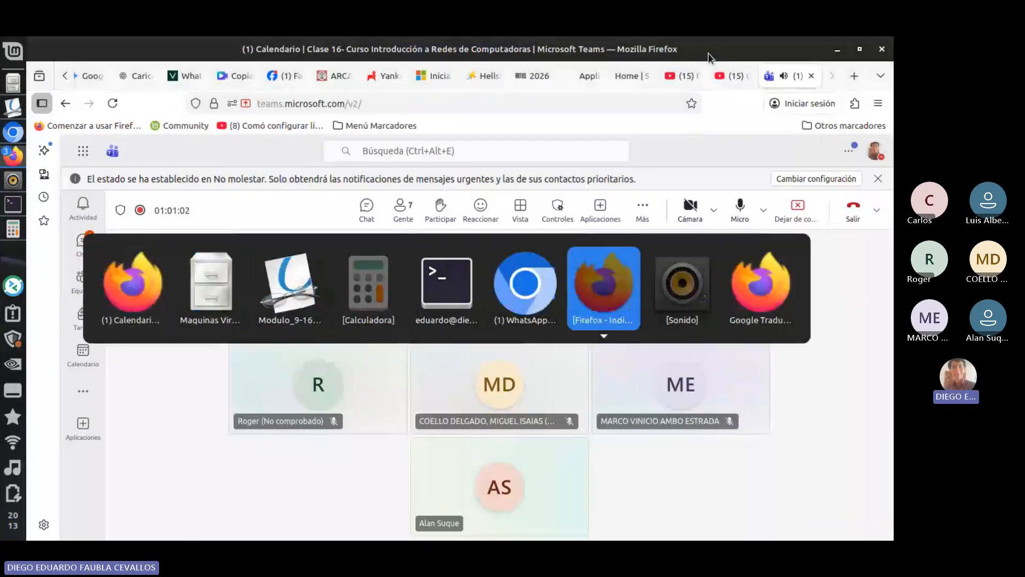
{"action": "key", "text": "alt+Tab"}
{"action": "left_click", "coordinate": [708, 53]}
{"action": "key", "text": "alt+Tab"}
{"action": "key", "text": "alt+Tab"}
{"action": "key", "text": "alt+Tab"}
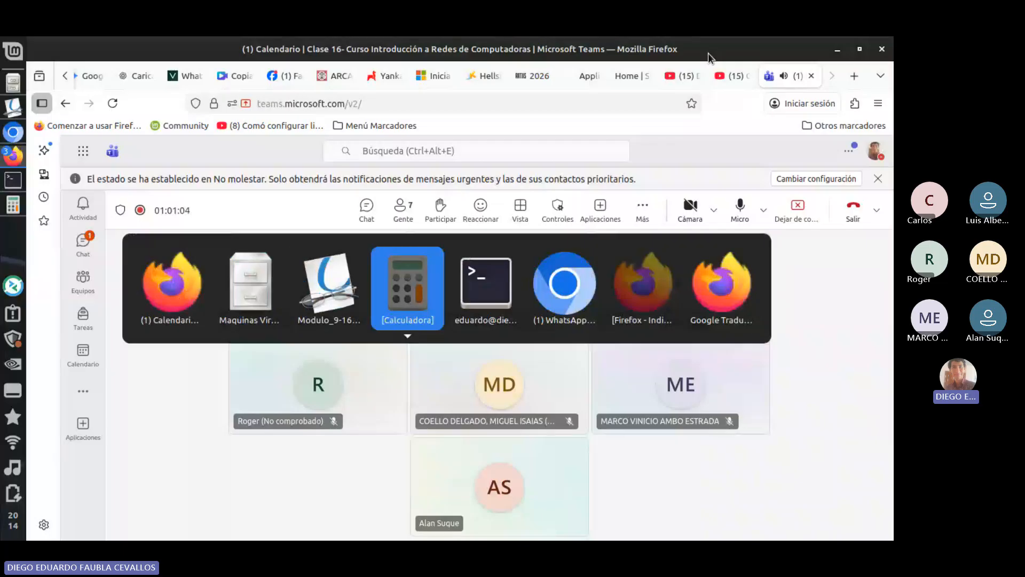
{"action": "key", "text": "alt+Tab"}
{"action": "key", "text": "alt+shift+Tab"}
{"action": "key", "text": "alt+shift+Tab"}
{"action": "key", "text": "alt+shift+Tab"}
{"action": "key", "text": "alt+shift+Tab"}
- Launch VirtualBox and maximize its manager window
{"action": "key", "text": "super"}
{"action": "type", "text": "virt"}
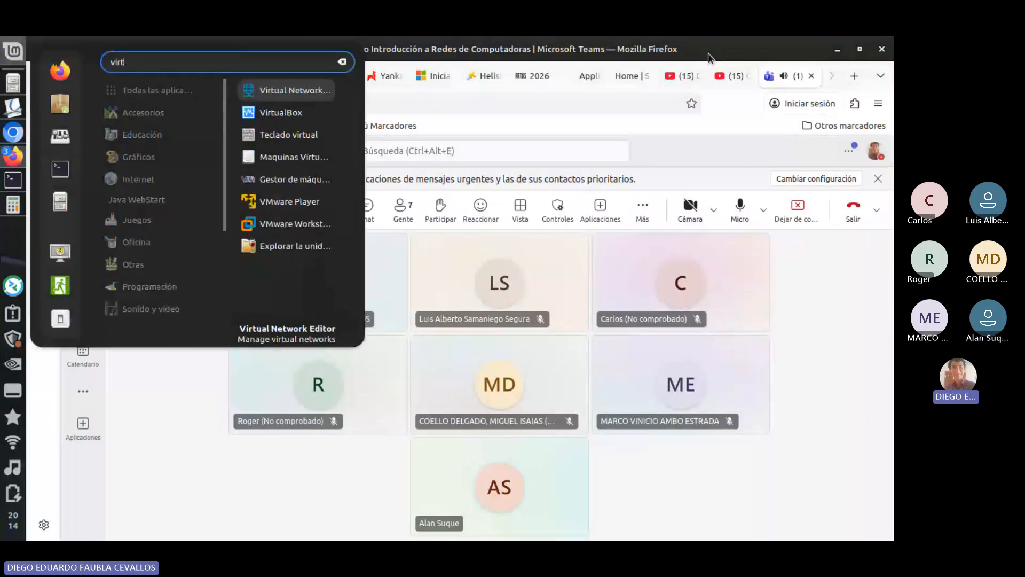
{"action": "key", "text": "Down"}
{"action": "key", "text": "Return"}
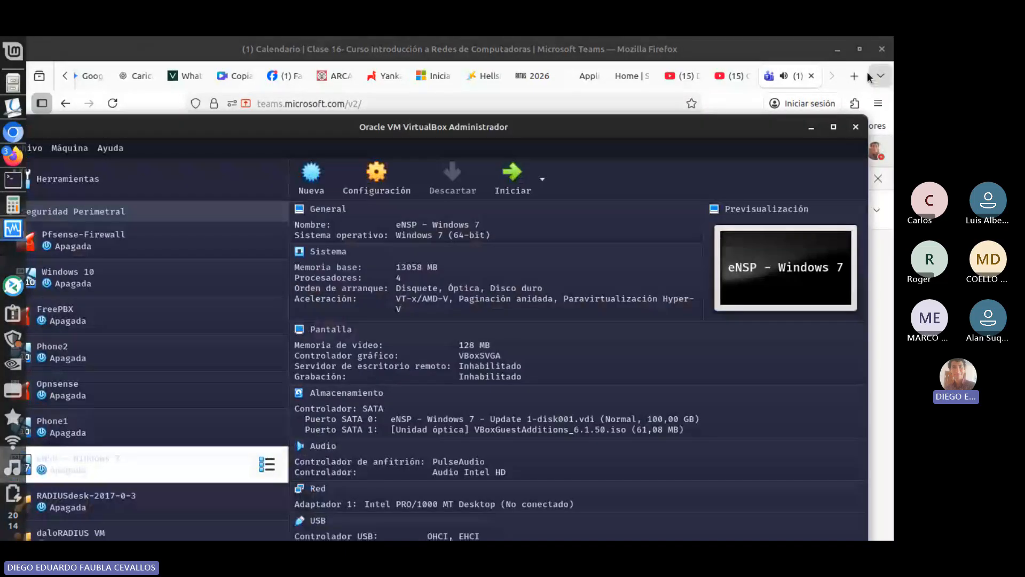
{"action": "left_click", "coordinate": [832, 128]}
- Start the Windows 10 virtual machine, maximize its window and leave it booting minimized
{"action": "left_click", "coordinate": [127, 202]}
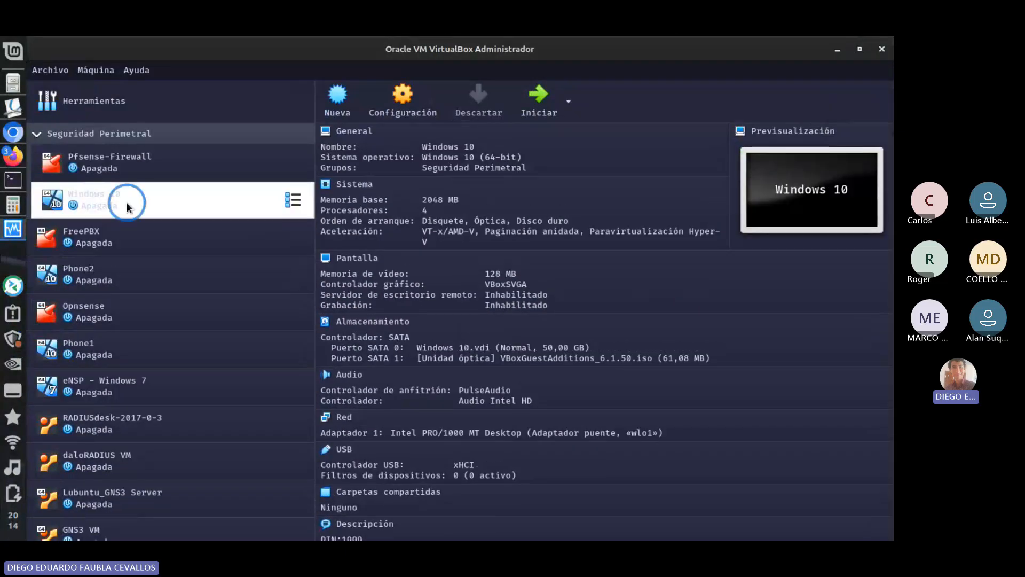
{"action": "left_click", "coordinate": [538, 99]}
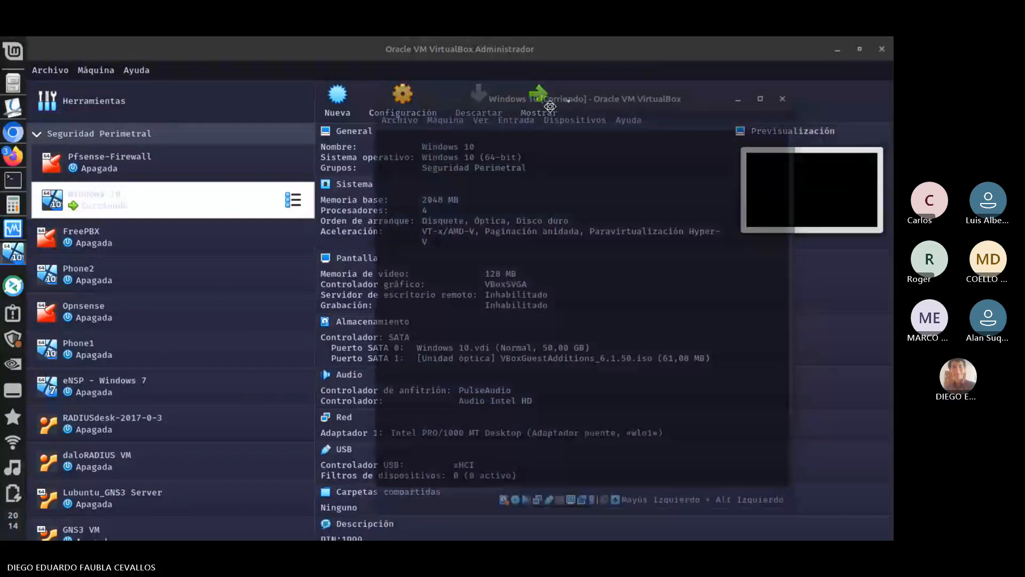
{"action": "left_click", "coordinate": [838, 49]}
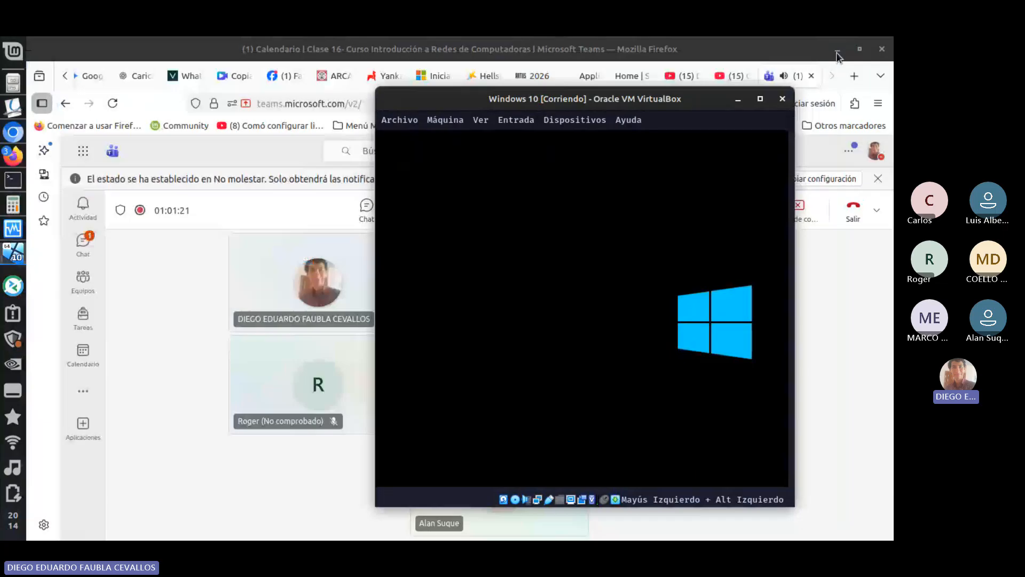
{"action": "left_click", "coordinate": [760, 99]}
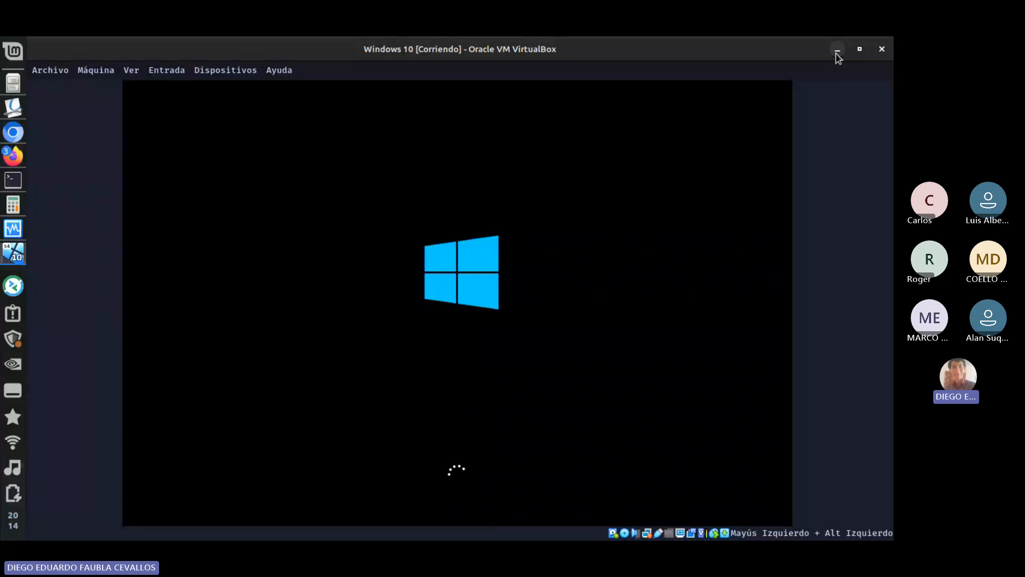
{"action": "left_click", "coordinate": [837, 53]}
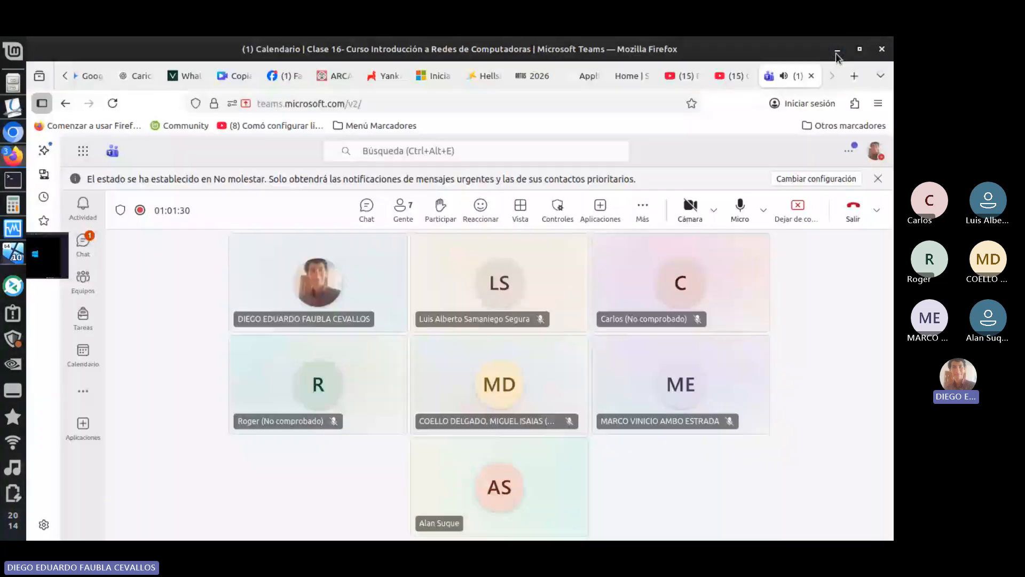
- Switch to Modulo_9-16.pdf in Okular and go to the slide on static GUA configuration on a router, page 134
{"action": "key", "text": "alt+Tab"}
{"action": "key", "text": "alt+Tab"}
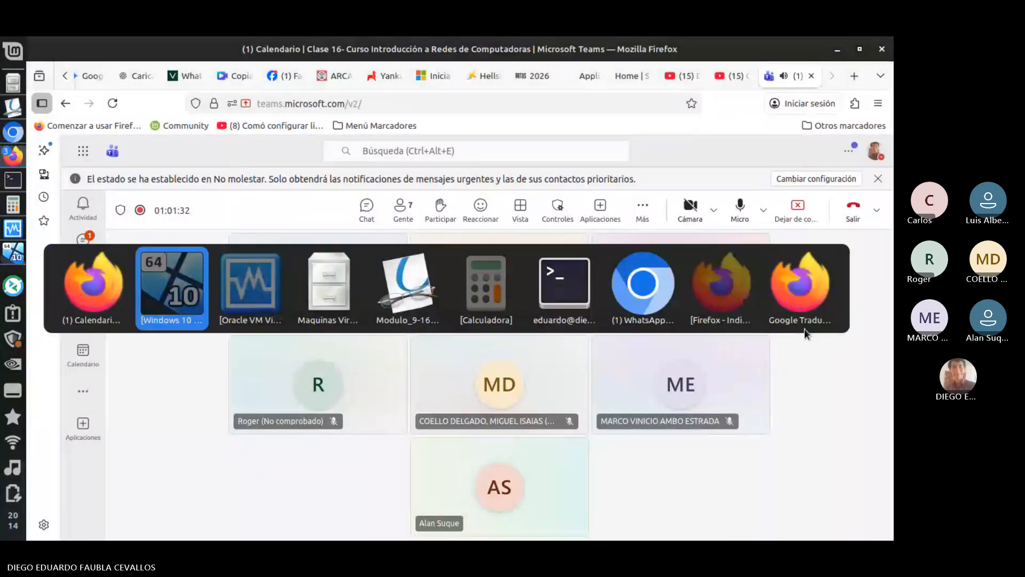
{"action": "key", "text": "alt+Tab"}
{"action": "key", "text": "alt+Tab"}
{"action": "scroll", "coordinate": [804, 329], "scroll_direction": "down", "scroll_amount": 3}
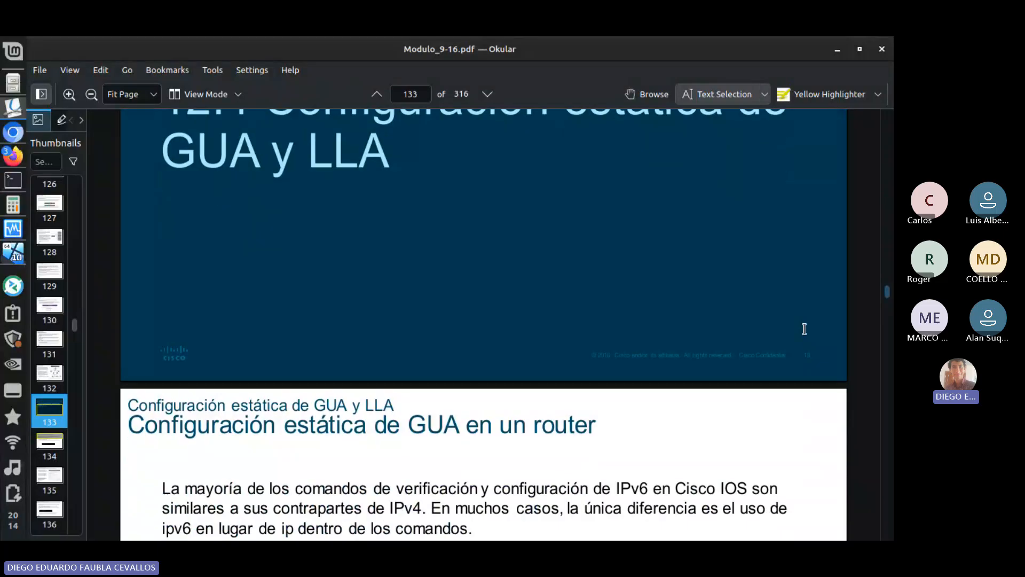
{"action": "scroll", "coordinate": [804, 329], "scroll_direction": "down", "scroll_amount": 2}
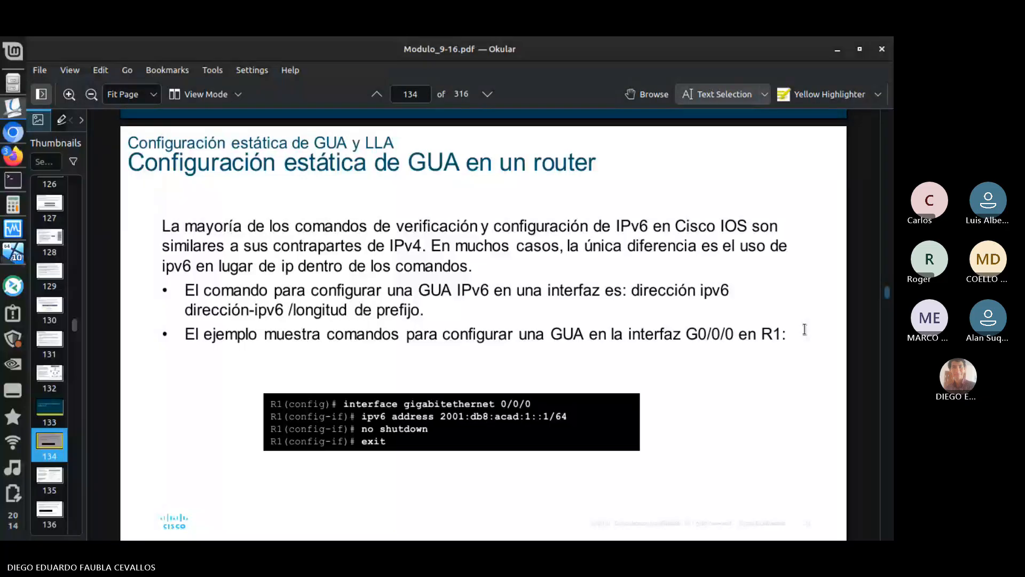
- Launch Cisco Packet Tracer 8.2.2
{"action": "key", "text": "super"}
{"action": "type", "text": "packet"}
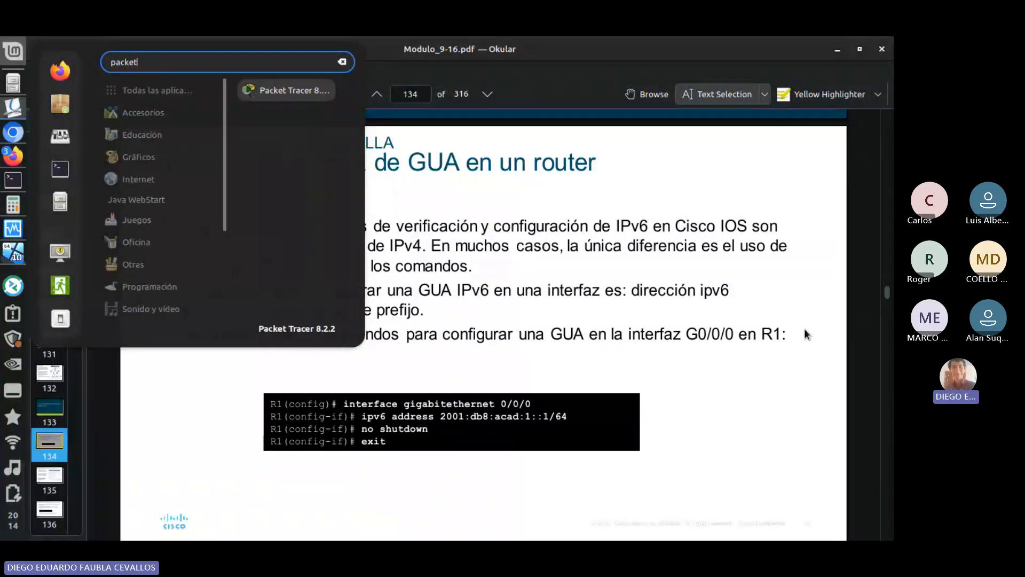
{"action": "key", "text": "Return"}
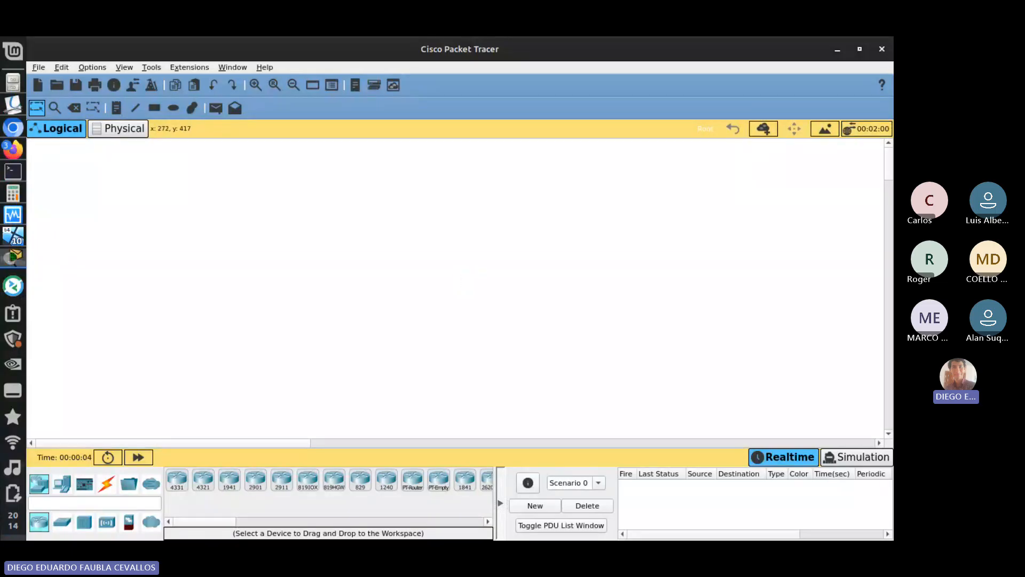
- Place a 4331 router in the logical workspace and a PC below and to its left
{"action": "left_click_drag", "start_coordinate": [177, 482], "coordinate": [365, 241]}
{"action": "left_click", "coordinate": [62, 483]}
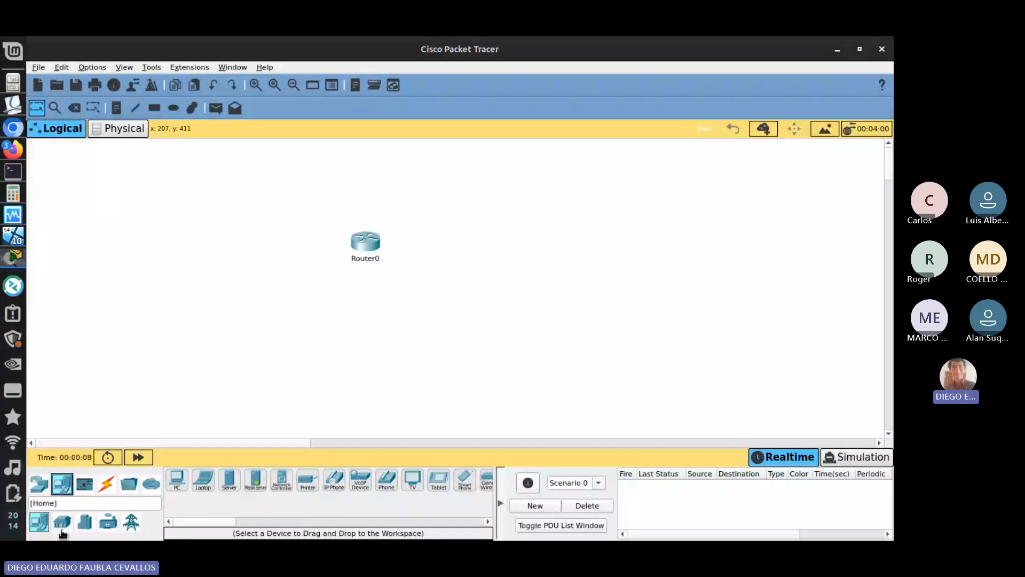
{"action": "left_click_drag", "start_coordinate": [177, 481], "coordinate": [269, 324]}
- Connect Router0 to PC0 with a Copper Straight-Through cable and move the router farther from the PC
{"action": "left_click", "coordinate": [109, 484]}
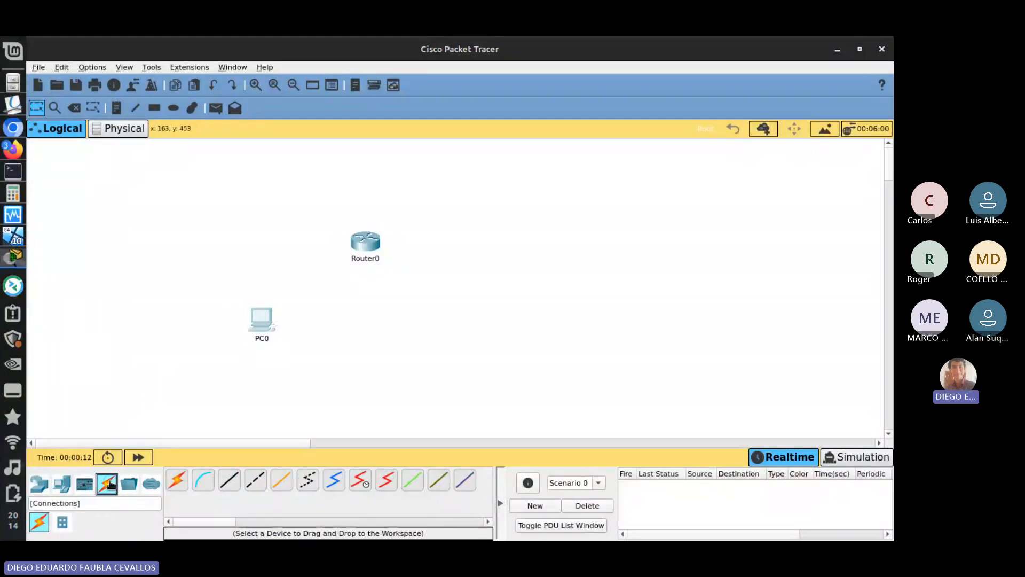
{"action": "left_click", "coordinate": [229, 479]}
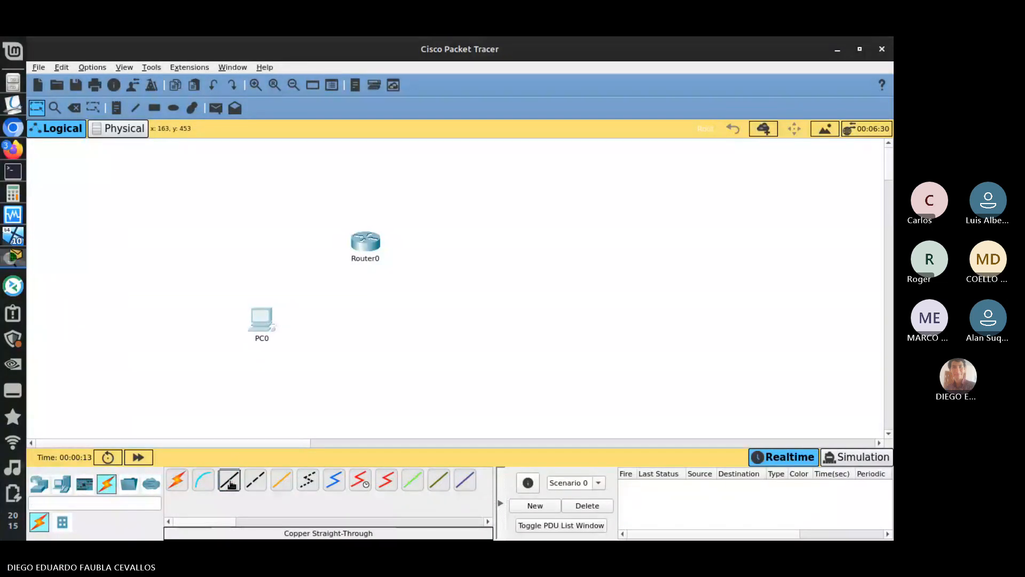
{"action": "left_click", "coordinate": [371, 242]}
{"action": "left_click", "coordinate": [416, 289]}
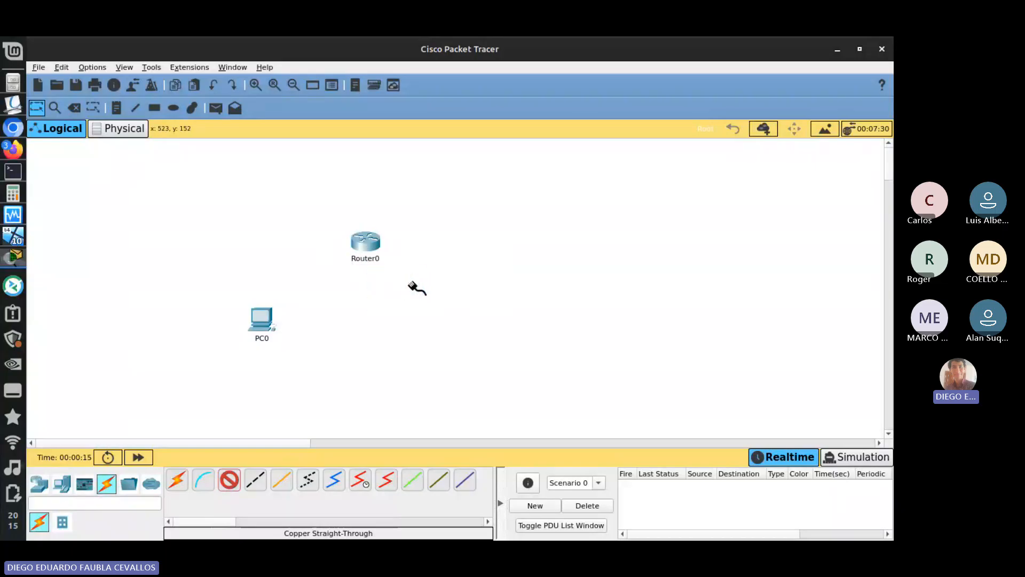
{"action": "left_click", "coordinate": [269, 328]}
{"action": "left_click", "coordinate": [309, 373]}
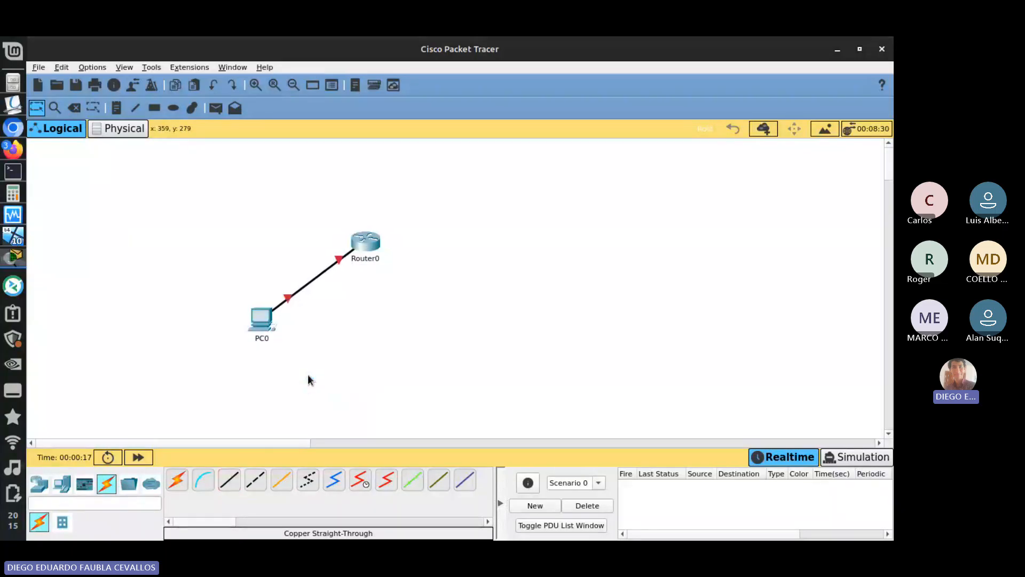
{"action": "left_click_drag", "start_coordinate": [366, 241], "coordinate": [463, 226]}
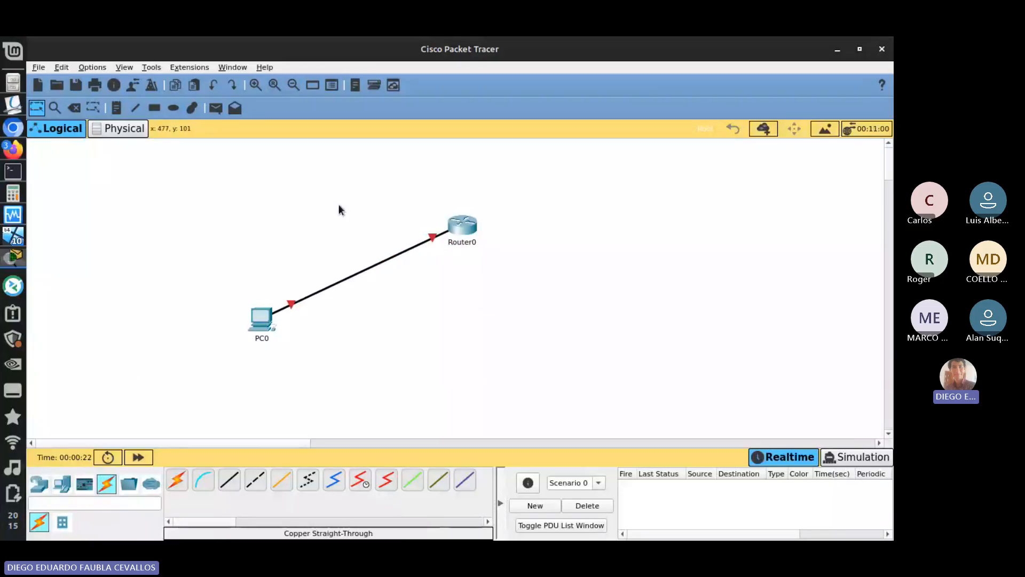
- Check the boot progress of the Windows 10 virtual machine and return to Packet Tracer
{"action": "key", "text": "alt+Tab"}
{"action": "key", "text": "alt+Tab"}
{"action": "key", "text": "alt+Tab"}
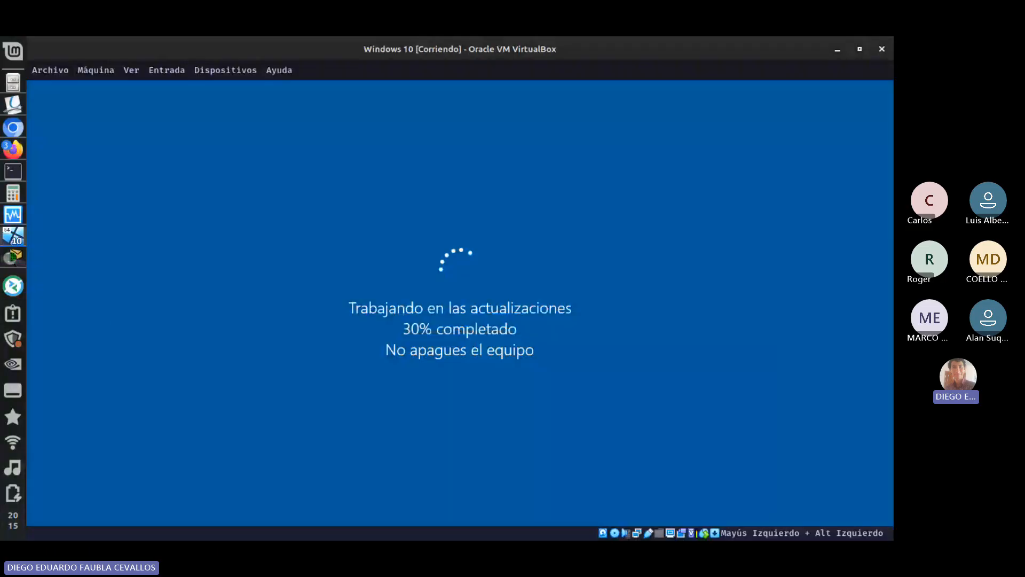
{"action": "left_click", "coordinate": [837, 49]}
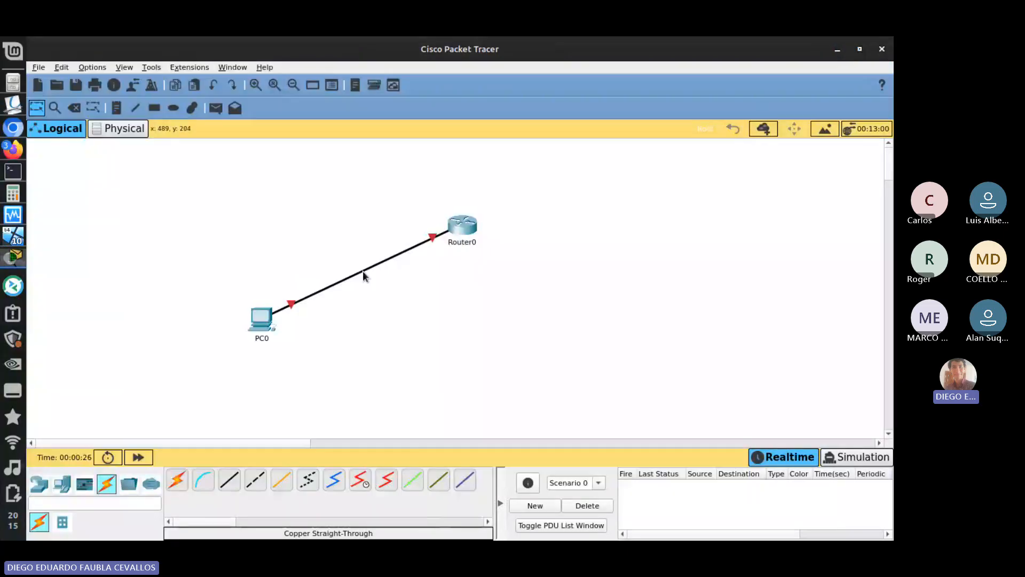
- Space Router0 farther from PC0 and copy the address 2001:db8:acad:1::1/64 from the example commands in the Okular PDF
{"action": "left_click_drag", "start_coordinate": [470, 228], "coordinate": [521, 233]}
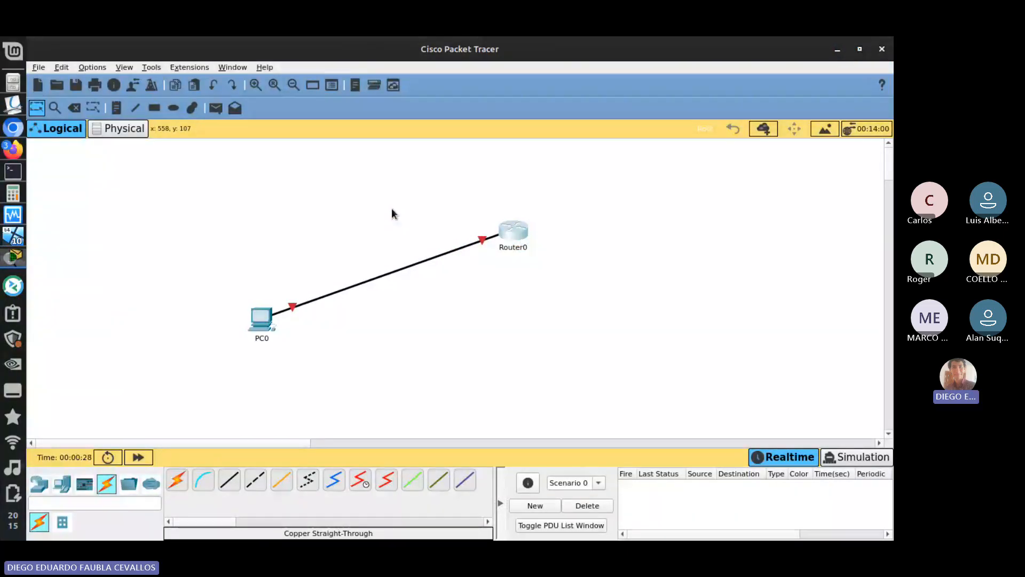
{"action": "key", "text": "alt+Tab"}
{"action": "key", "text": "alt+Tab"}
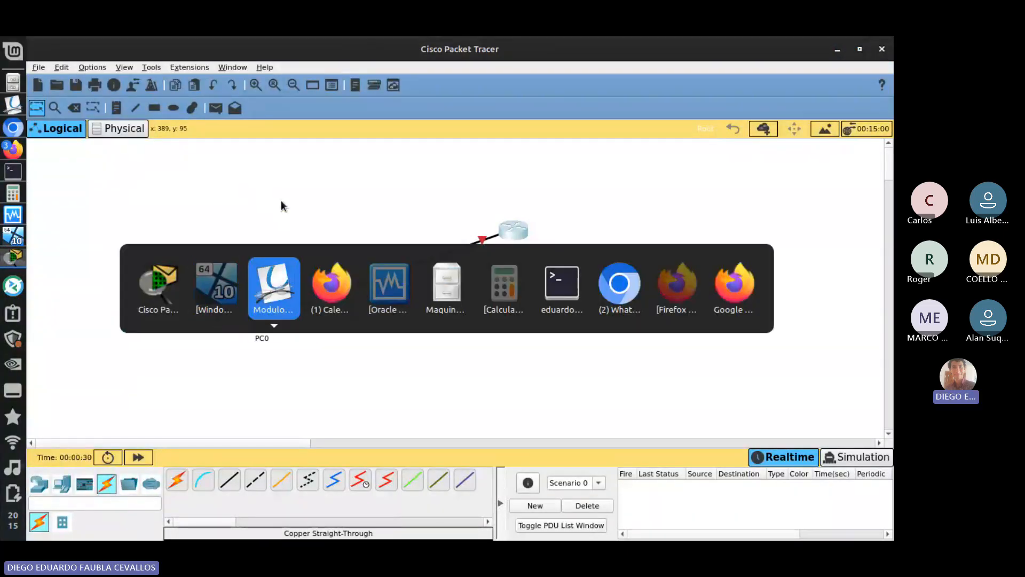
{"action": "left_click_drag", "start_coordinate": [439, 416], "coordinate": [572, 410]}
{"action": "key", "text": "ctrl+c"}
{"action": "right_click", "coordinate": [546, 411]}
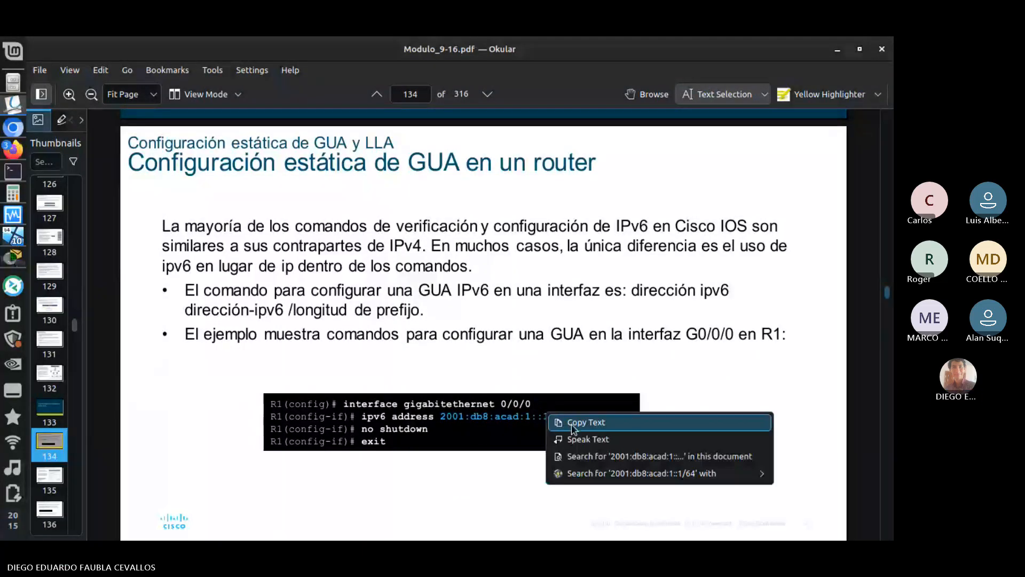
{"action": "left_click", "coordinate": [572, 423]}
- Add a text note with the copied address 2001:db8:acad:1::1/64 near Router0 in Packet Tracer
{"action": "key", "text": "alt+Tab"}
{"action": "key", "text": "n"}
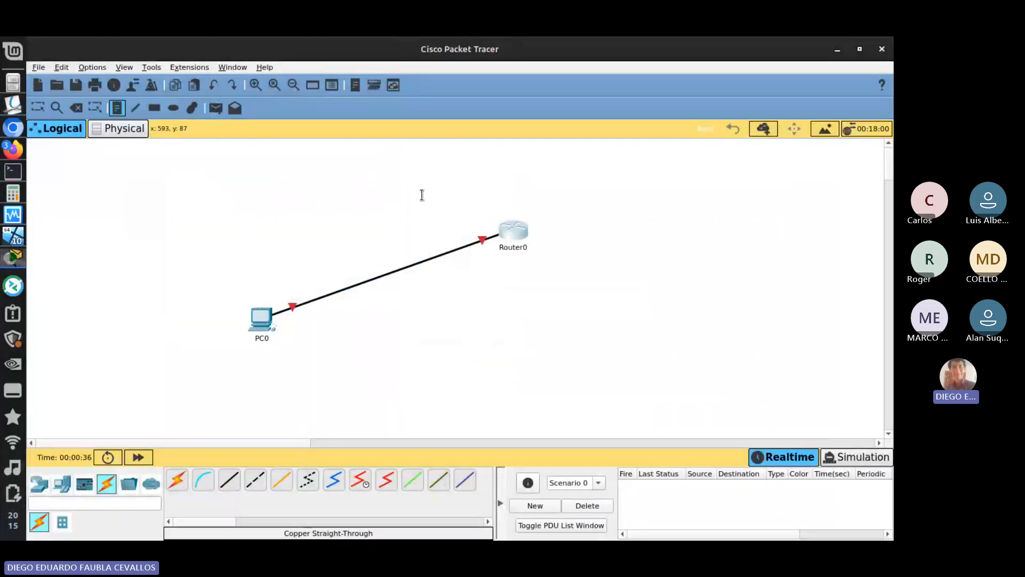
{"action": "left_click", "coordinate": [434, 195]}
{"action": "key", "text": "ctrl+v"}
{"action": "left_click", "coordinate": [365, 190]}
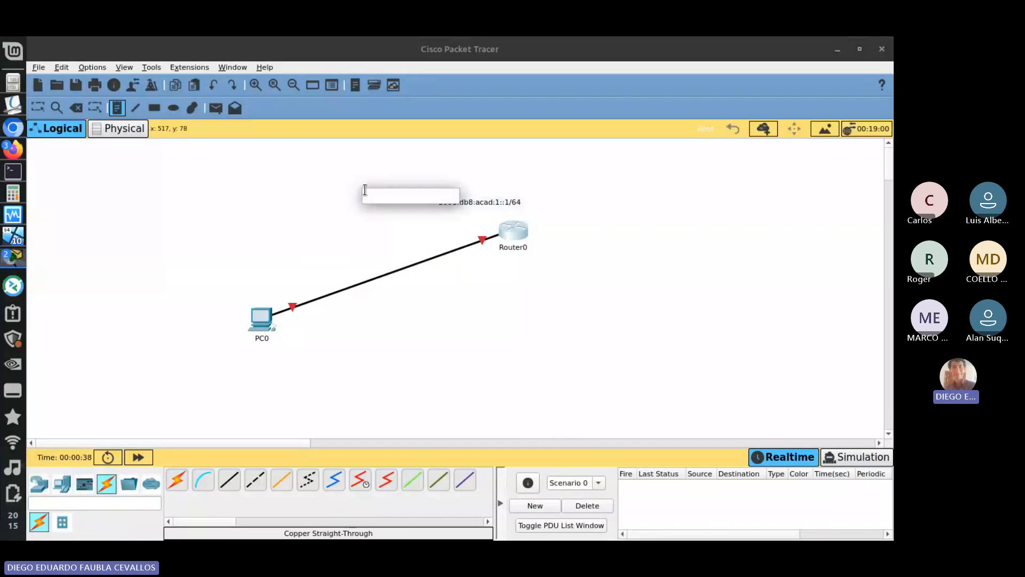
{"action": "key", "text": "Escape"}
- Move Router0 down to nearly the same height as PC0 and place the address note just above the router
{"action": "left_click_drag", "start_coordinate": [485, 210], "coordinate": [436, 220]}
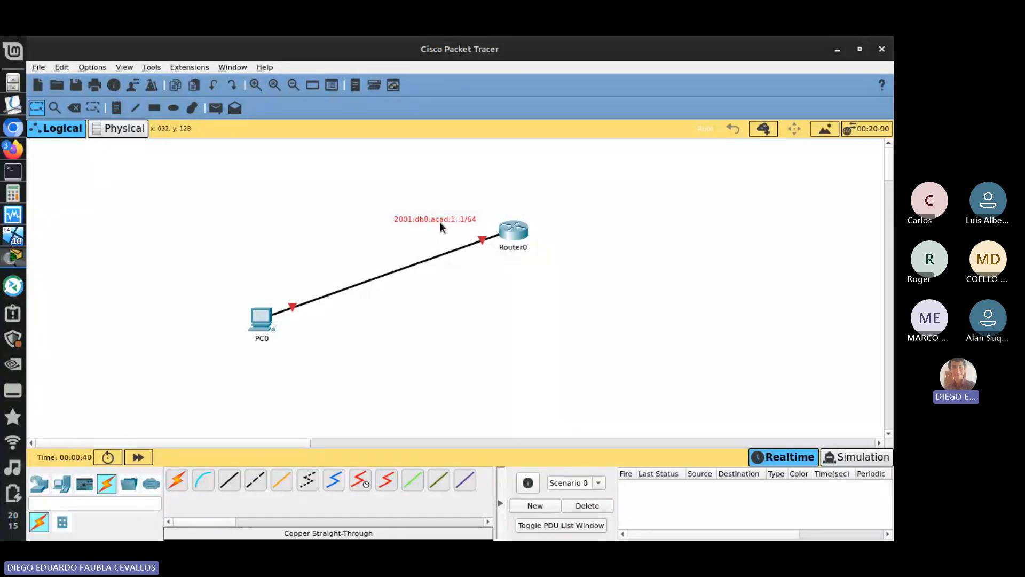
{"action": "left_click_drag", "start_coordinate": [513, 234], "coordinate": [522, 304]}
{"action": "left_click_drag", "start_coordinate": [463, 223], "coordinate": [519, 283]}
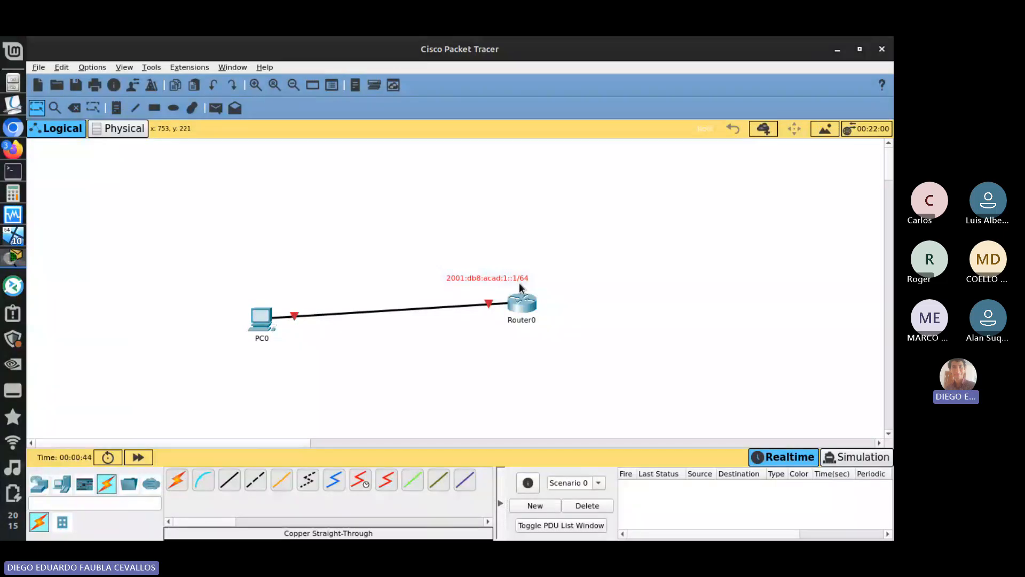
- Duplicate Router0's address note 2001:db8:acad:1::1/64 and place the copy just above PC0
{"action": "key", "text": "ctrl+c"}
{"action": "key", "text": "ctrl+v"}
{"action": "left_click_drag", "start_coordinate": [497, 242], "coordinate": [269, 276]}
- Highlight the network prefix 2001:db8:acad:1: within the address note above PC0 and leave the text as it is
{"action": "double_click", "coordinate": [257, 283]}
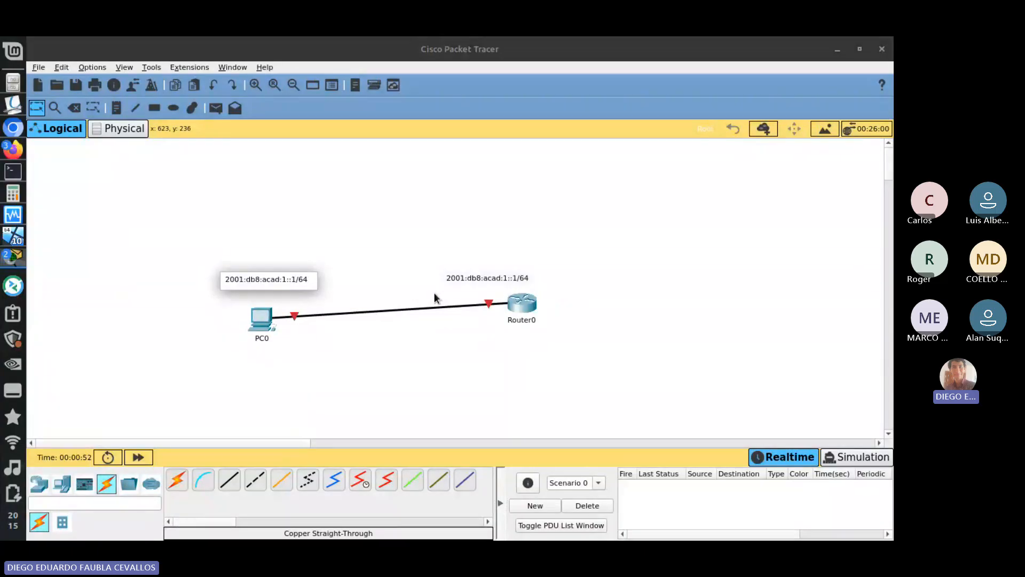
{"action": "left_click", "coordinate": [236, 282]}
{"action": "left_click_drag", "start_coordinate": [224, 279], "coordinate": [288, 280]}
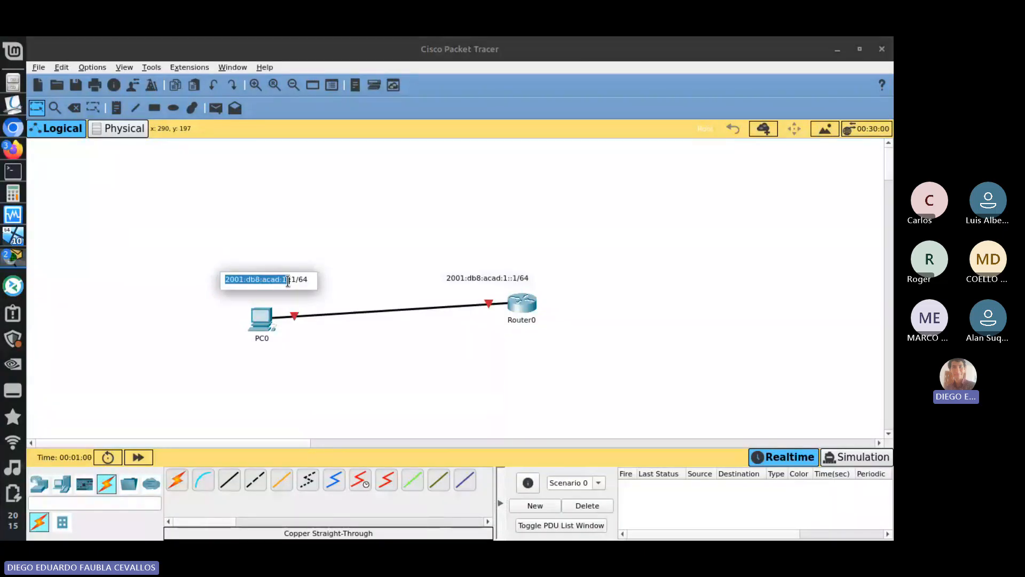
{"action": "left_click_drag", "start_coordinate": [287, 282], "coordinate": [290, 280]}
{"action": "left_click", "coordinate": [389, 277]}
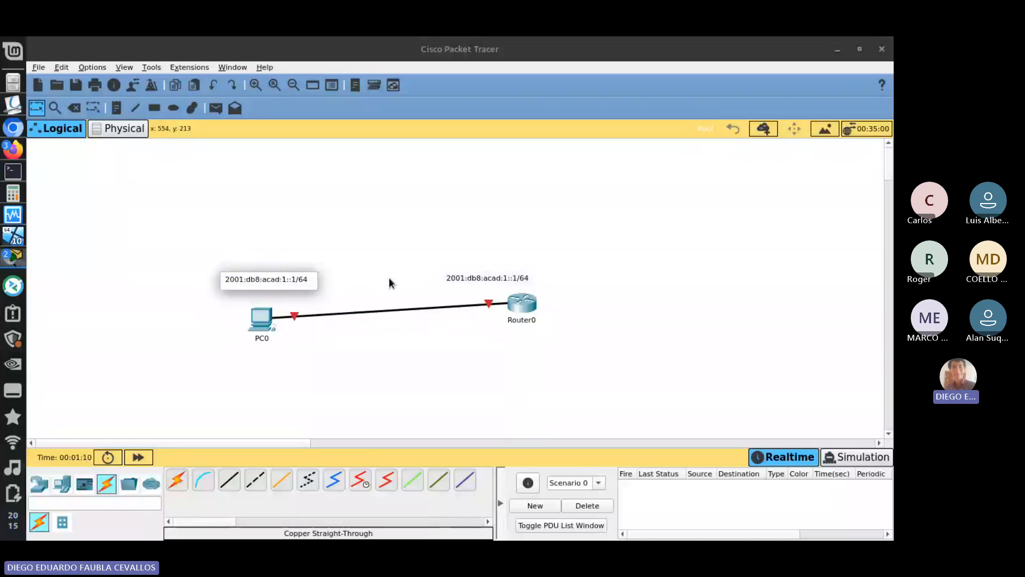
{"action": "left_click", "coordinate": [228, 279]}
{"action": "left_click", "coordinate": [187, 223]}
- Start a new text note above PC0's address note with the uncompressed prefix 2001:0db8:acad:0001:
{"action": "key", "text": "n"}
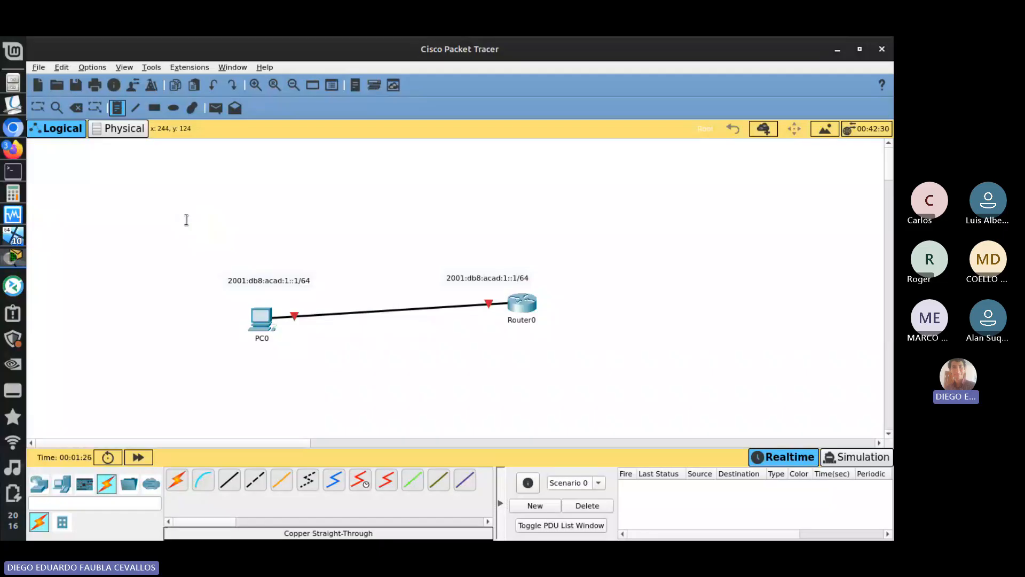
{"action": "left_click", "coordinate": [185, 221]}
{"action": "type", "text": "2001:"}
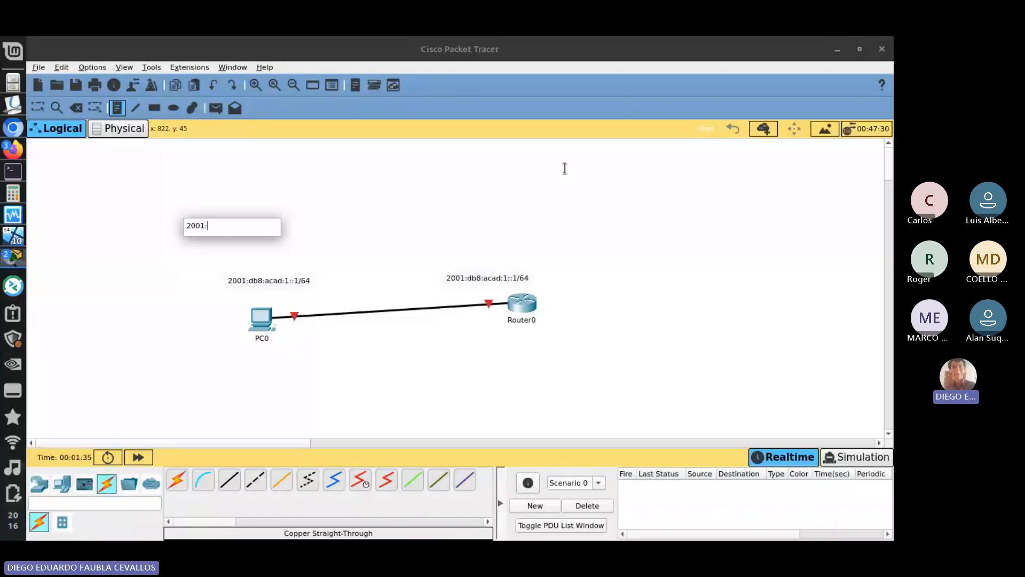
{"action": "type", "text": "0db8:acad"}
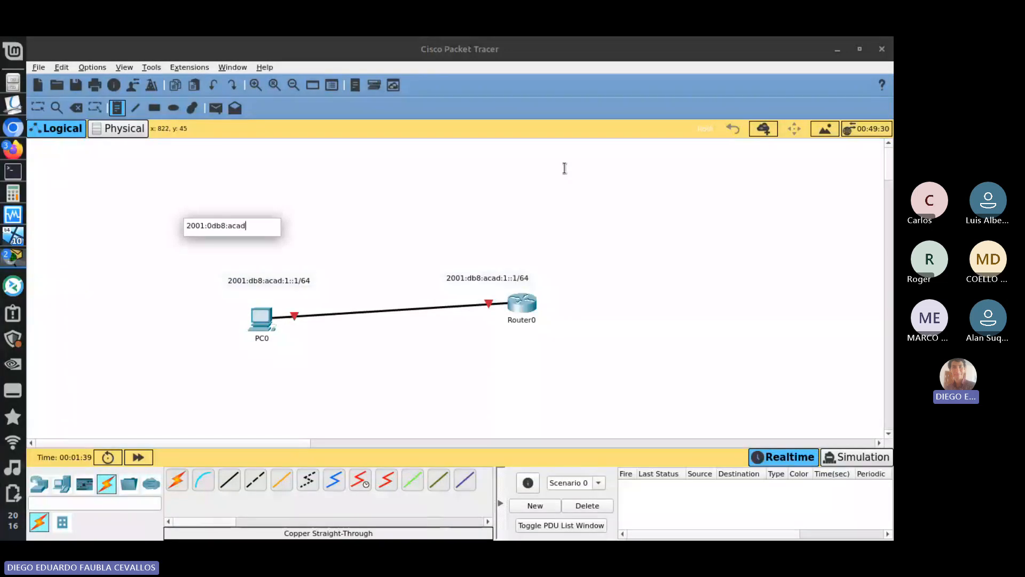
{"action": "type", "text": ":"}
{"action": "type", "text": "0001:"}
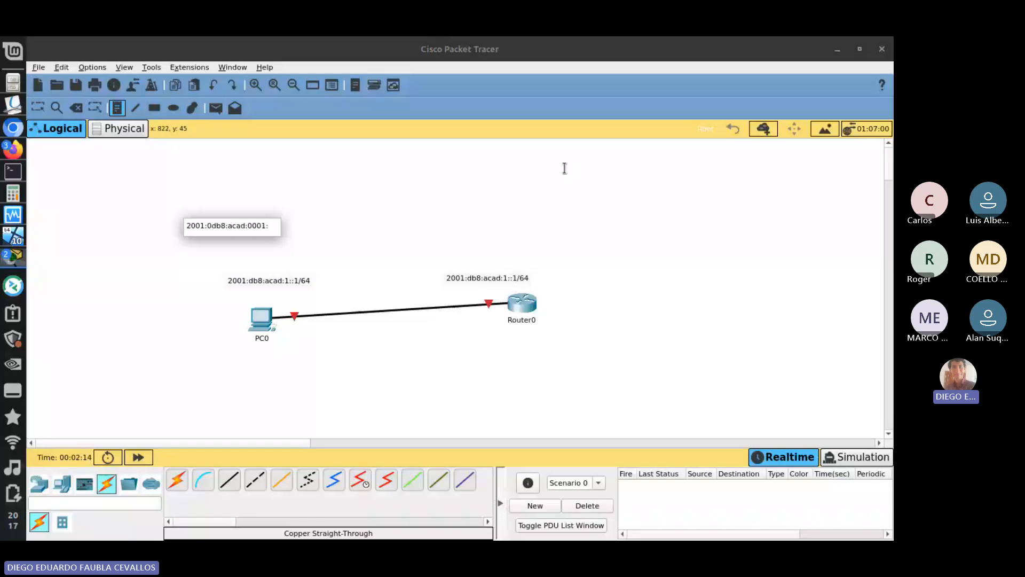
- Complete the uncompressed address note with the interface ID 0000:0000:0000:0001
{"action": "type", "text": "0000:0000:"}
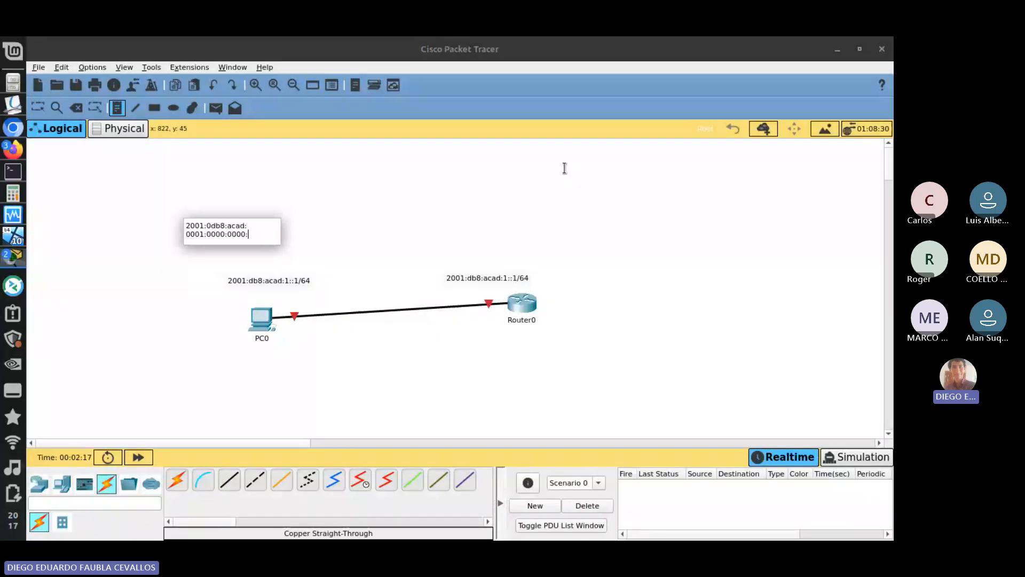
{"action": "type", "text": "0000:00"}
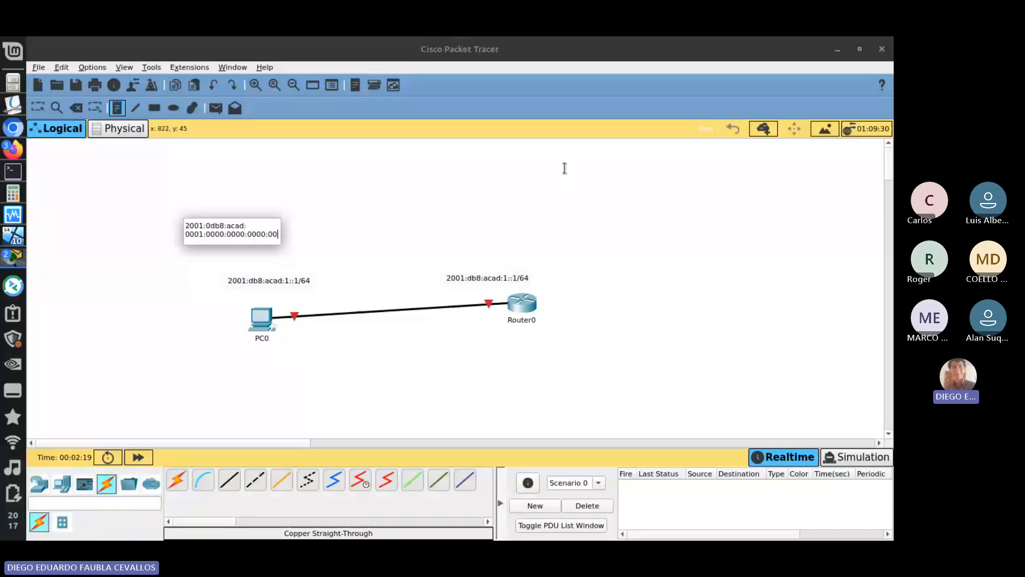
{"action": "type", "text": "00"}
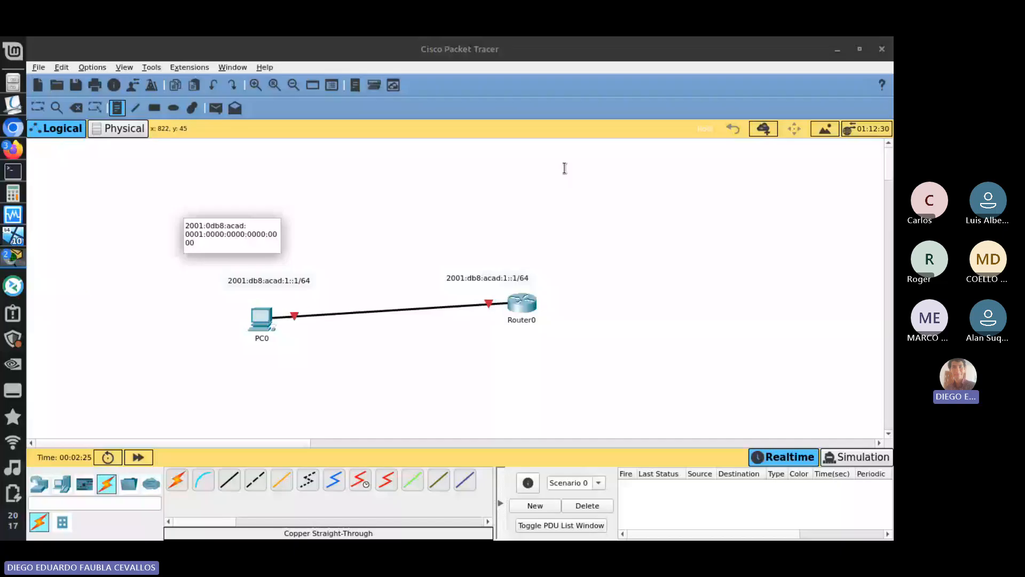
{"action": "key", "text": "BackSpace"}
{"action": "key", "text": "BackSpace"}
{"action": "key", "text": "BackSpace"}
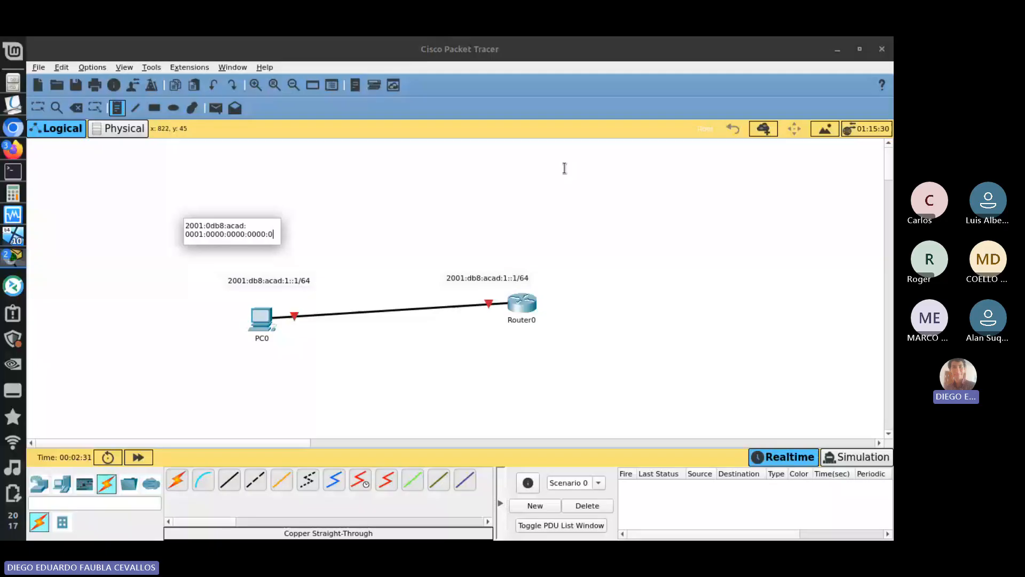
{"action": "type", "text": "001"}
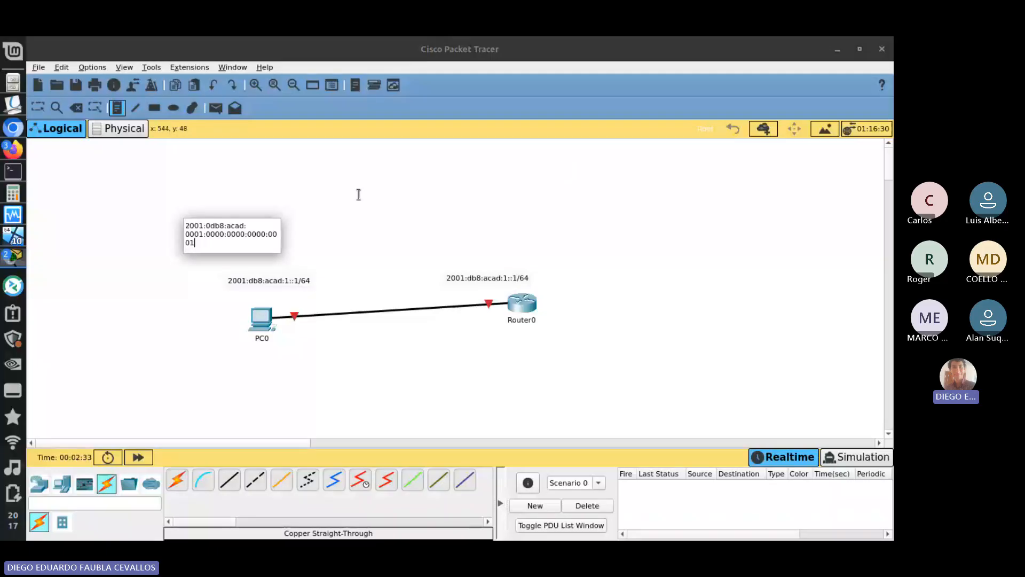
{"action": "left_click", "coordinate": [335, 210]}
{"action": "key", "text": "Escape"}
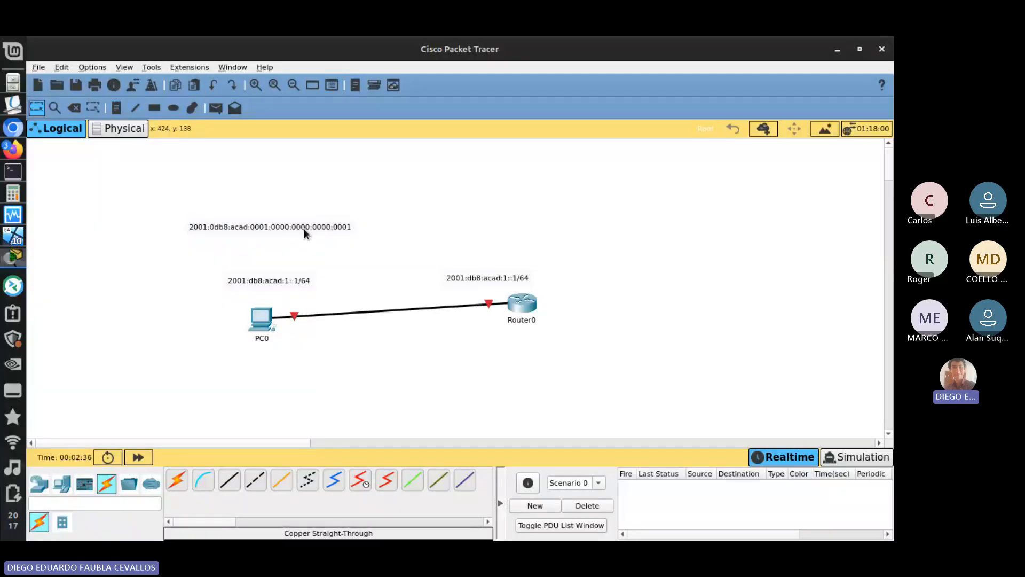
- Append the prefix length /64 to the uncompressed address note
{"action": "left_click", "coordinate": [304, 230]}
{"action": "key", "text": "Delete"}
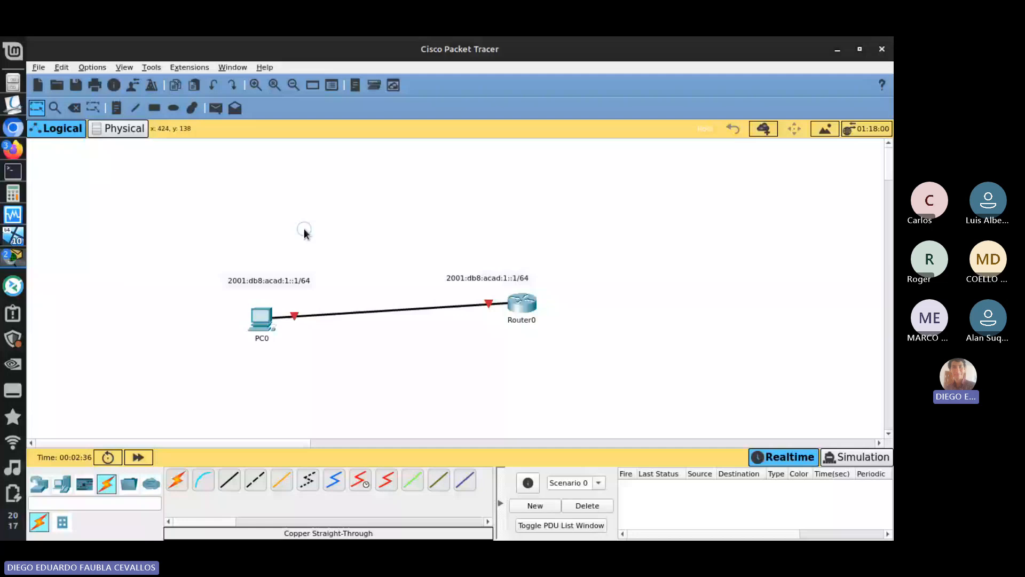
{"action": "left_click", "coordinate": [303, 228]}
{"action": "type", "text": "/64"}
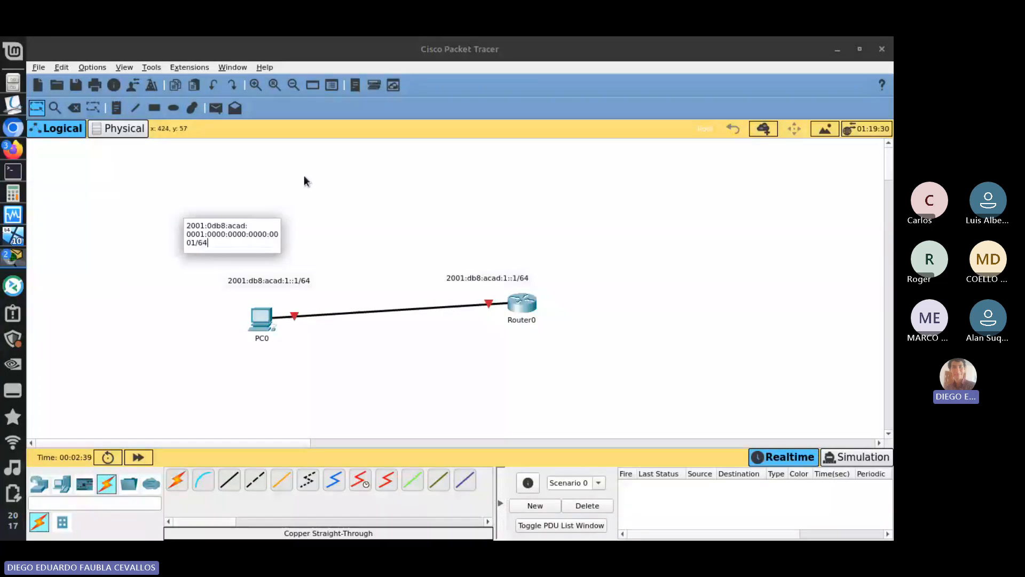
{"action": "left_click", "coordinate": [303, 176]}
- Position the uncompressed address note well above PC0's address note, leaving room for more notes between them
{"action": "left_click_drag", "start_coordinate": [275, 232], "coordinate": [260, 265]}
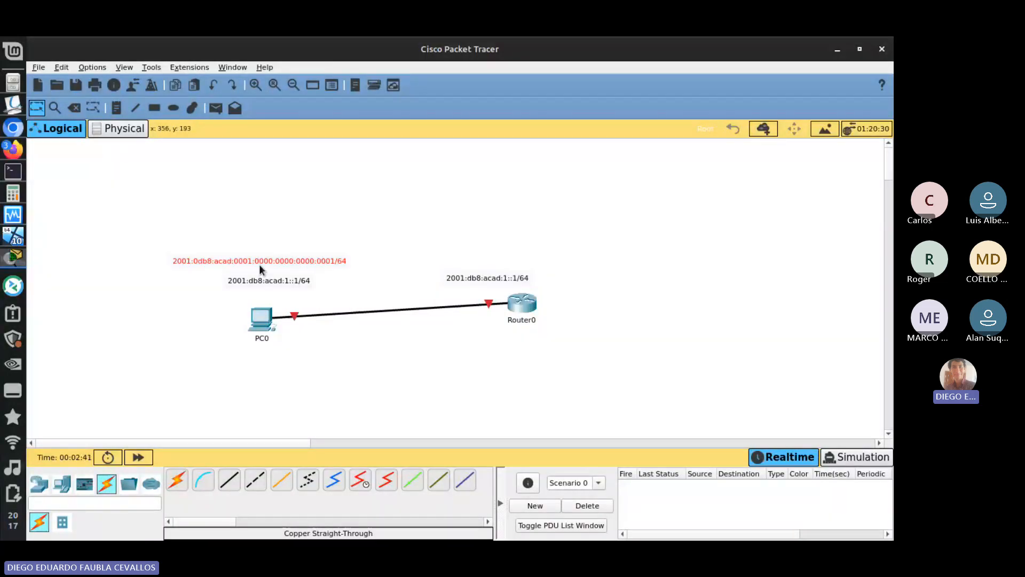
{"action": "double_click", "coordinate": [201, 263]}
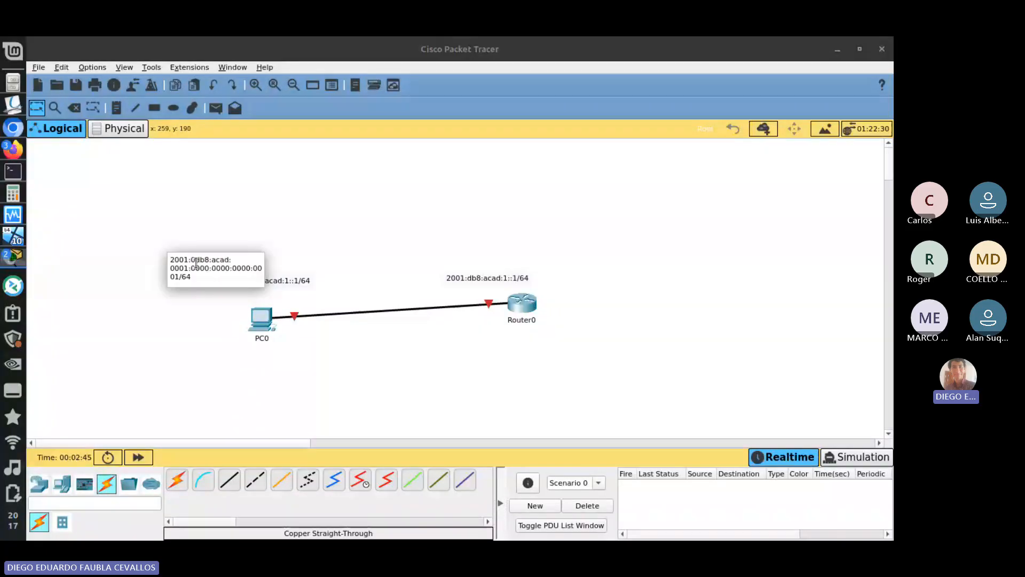
{"action": "left_click", "coordinate": [223, 282]}
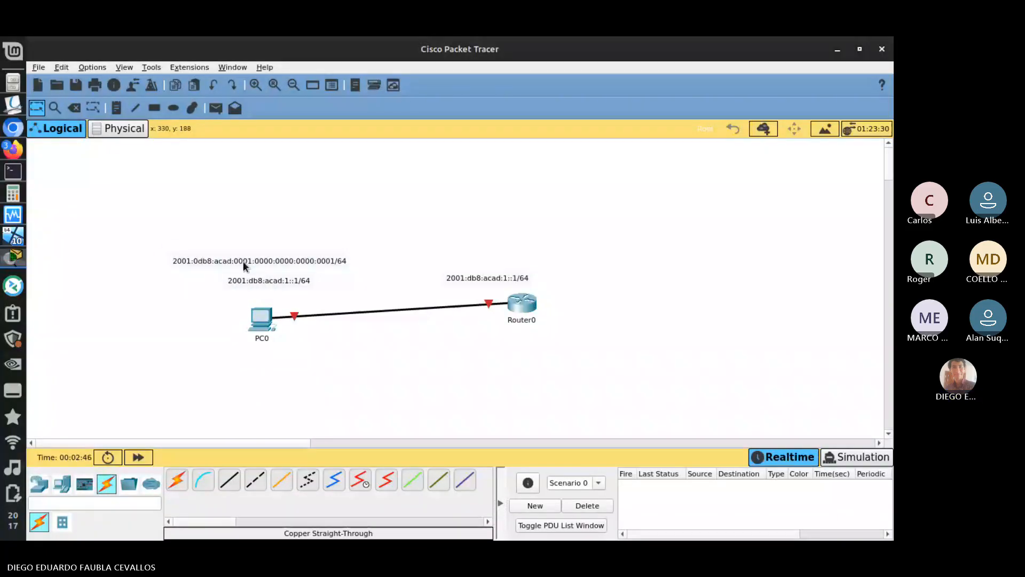
{"action": "left_click_drag", "start_coordinate": [248, 262], "coordinate": [249, 213]}
- Add a text note reading 2001:db8:acad:1:0:0:0:1/64 and align it just beneath the uncompressed address note
{"action": "key", "text": "n"}
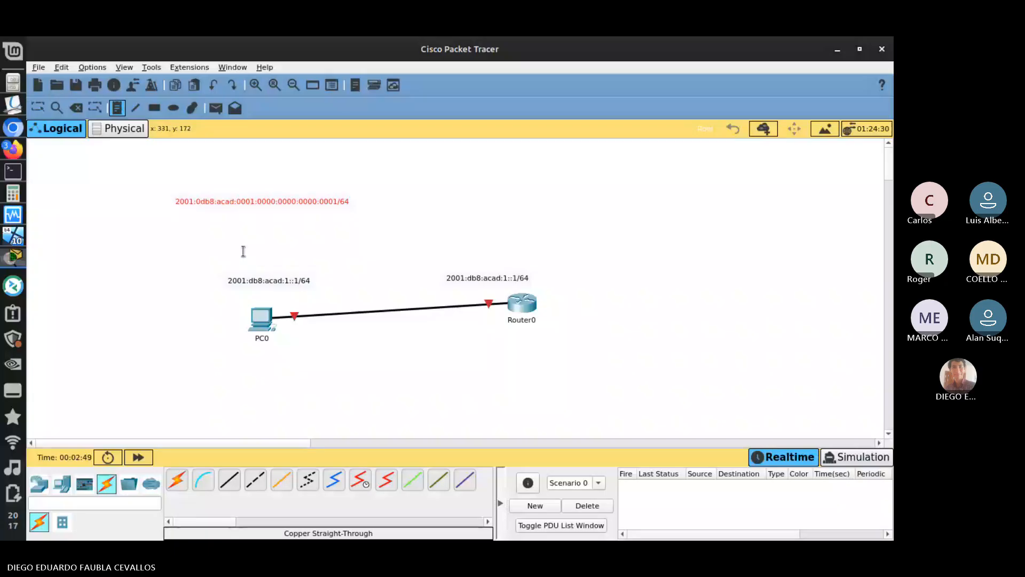
{"action": "left_click", "coordinate": [308, 208]}
{"action": "type", "text": "2001"}
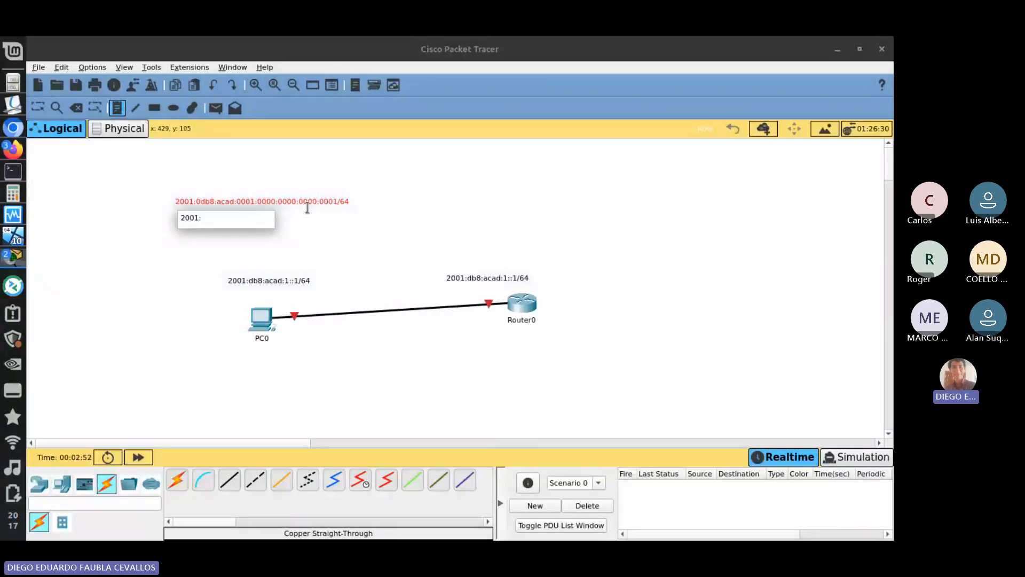
{"action": "type", "text": ":db8:acad"}
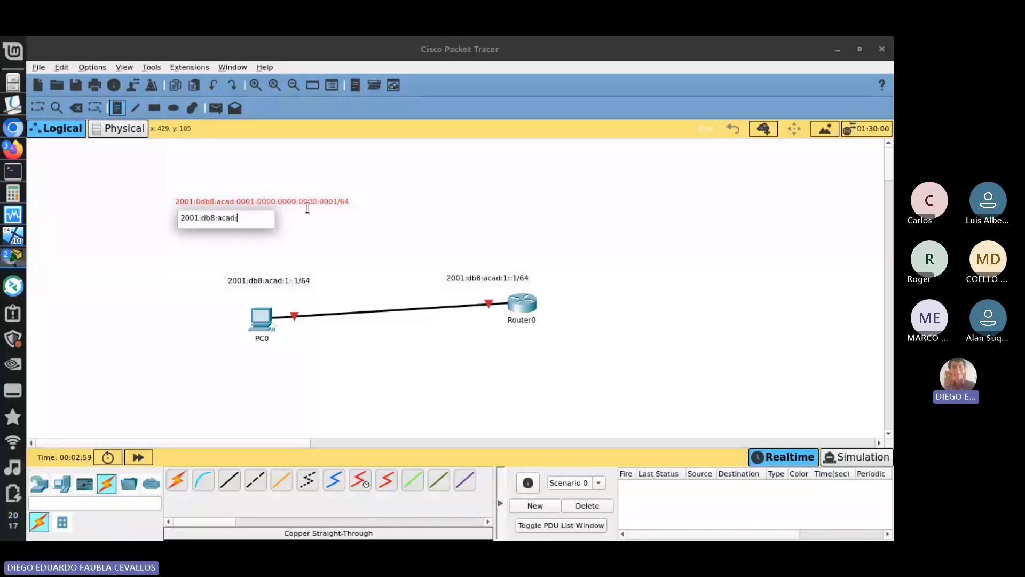
{"action": "type", "text": ":1:0:0:0"}
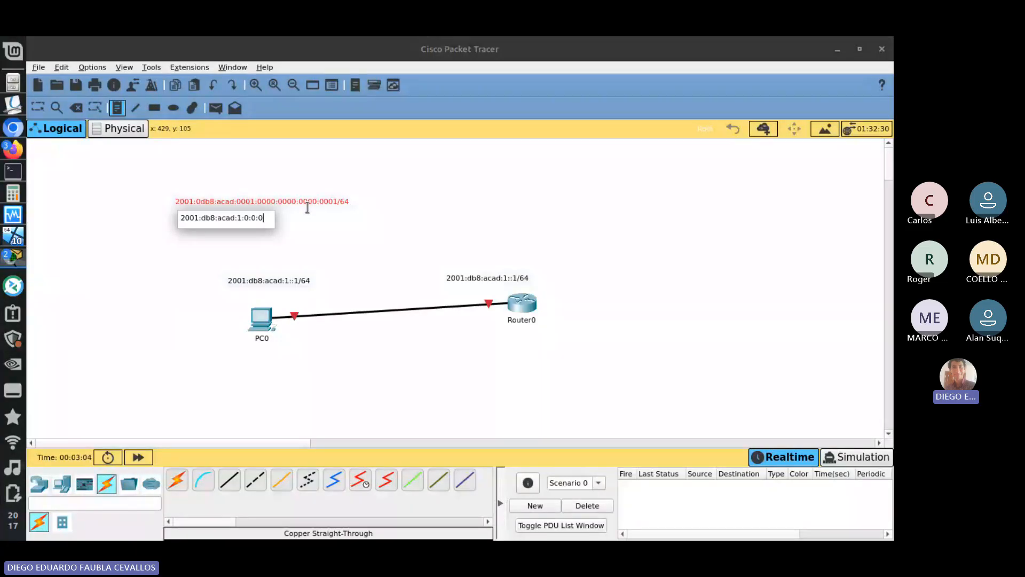
{"action": "type", "text": ":1/64"}
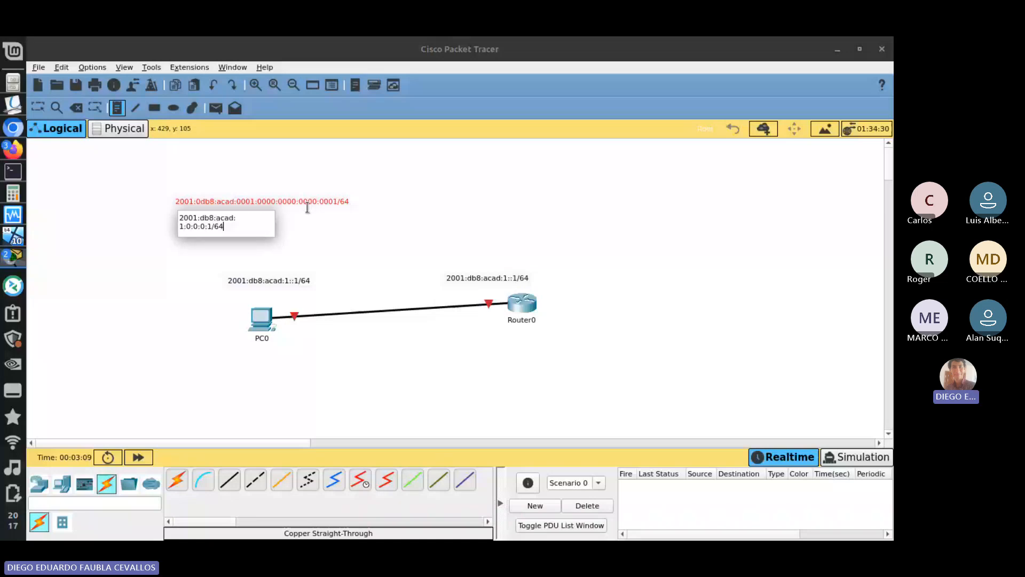
{"action": "key", "text": "Escape"}
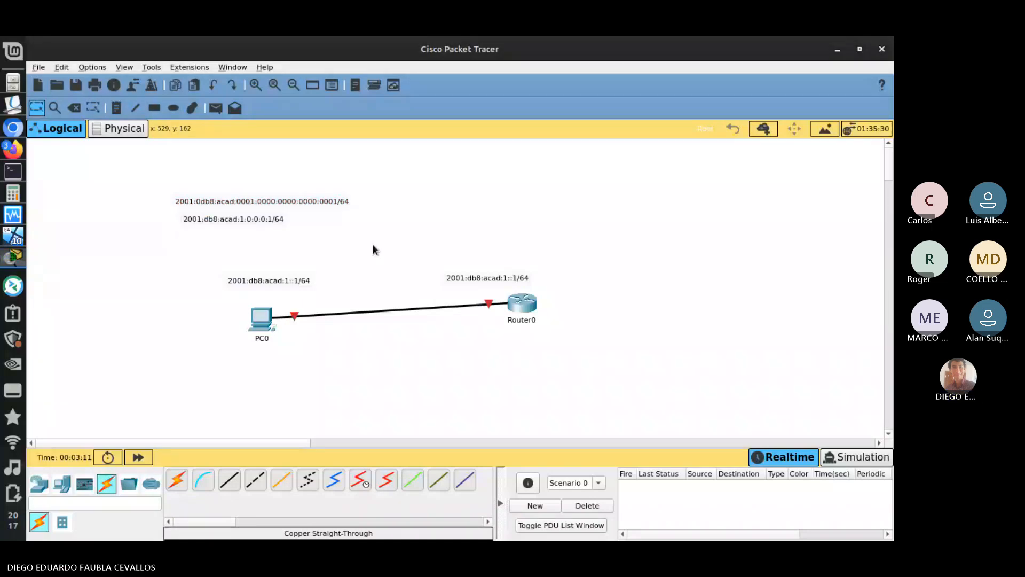
{"action": "left_click", "coordinate": [237, 222]}
- Move the 2001:db8:acad:1::1/64 note beneath the two longer forms for comparison and return it to just above PC0
{"action": "left_click", "coordinate": [275, 283]}
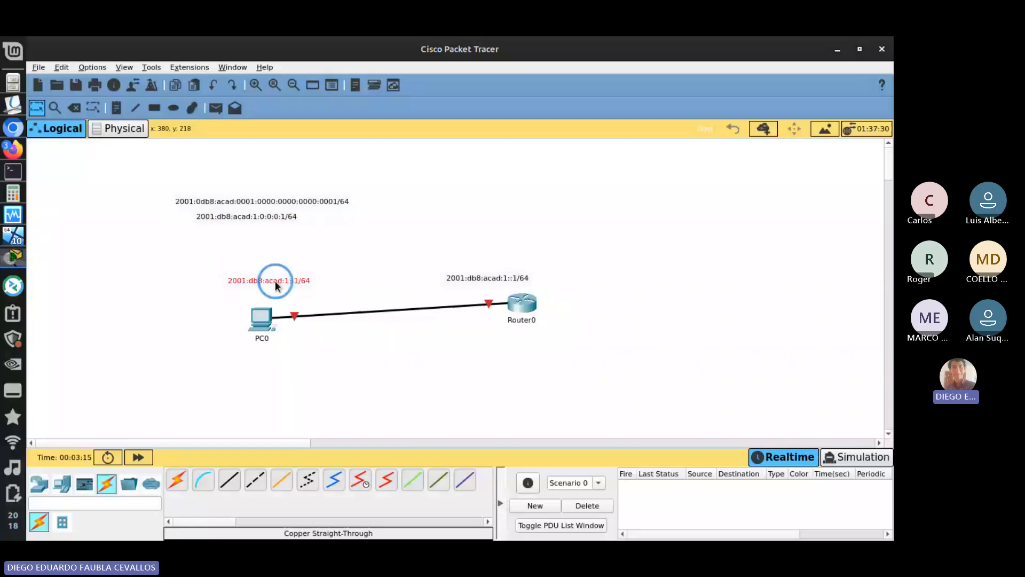
{"action": "left_click_drag", "start_coordinate": [274, 281], "coordinate": [241, 233]}
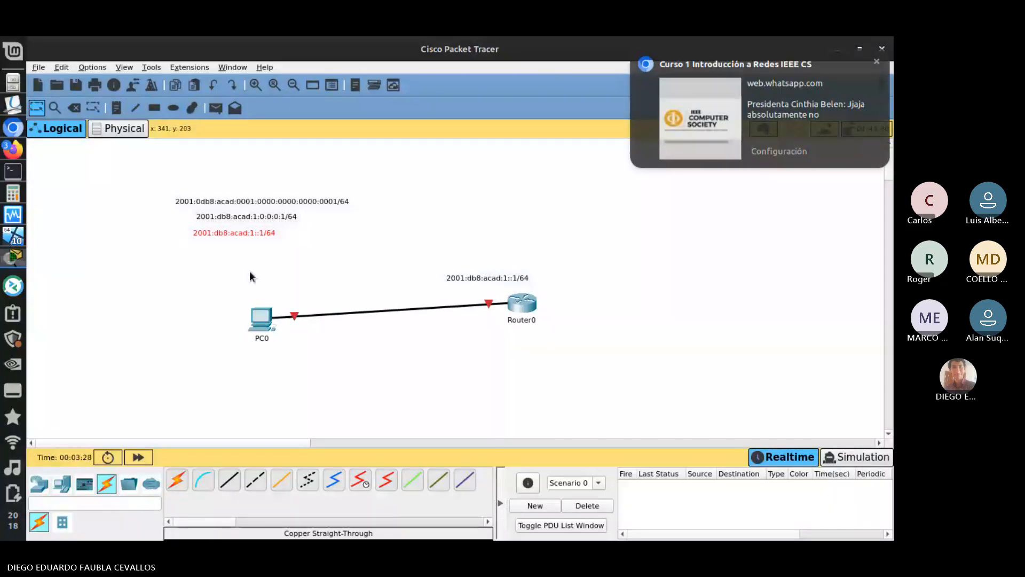
{"action": "left_click_drag", "start_coordinate": [239, 234], "coordinate": [269, 289]}
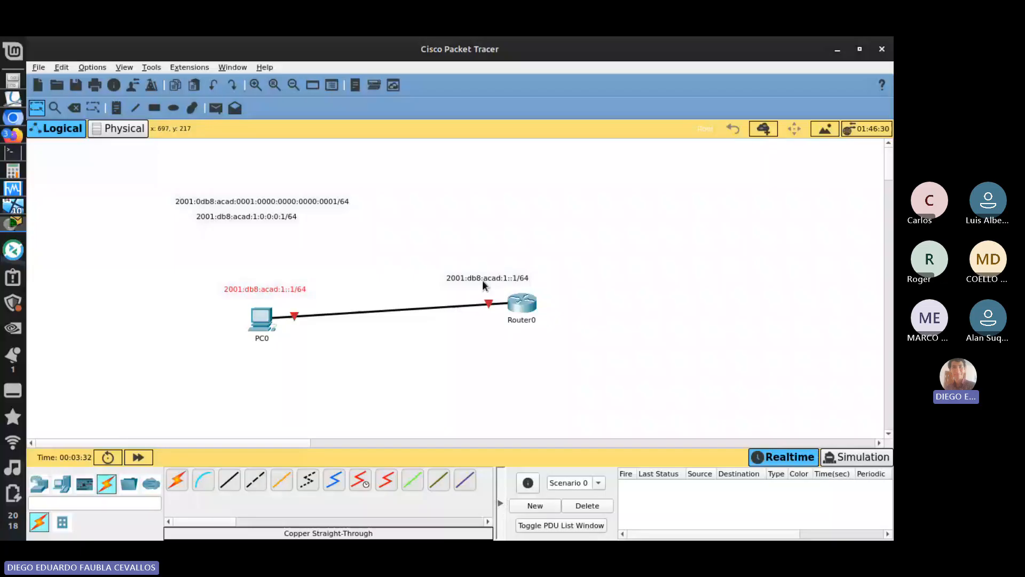
- Change the address note above PC0 to 2001:db8:acad:1::2/64
{"action": "double_click", "coordinate": [278, 290]}
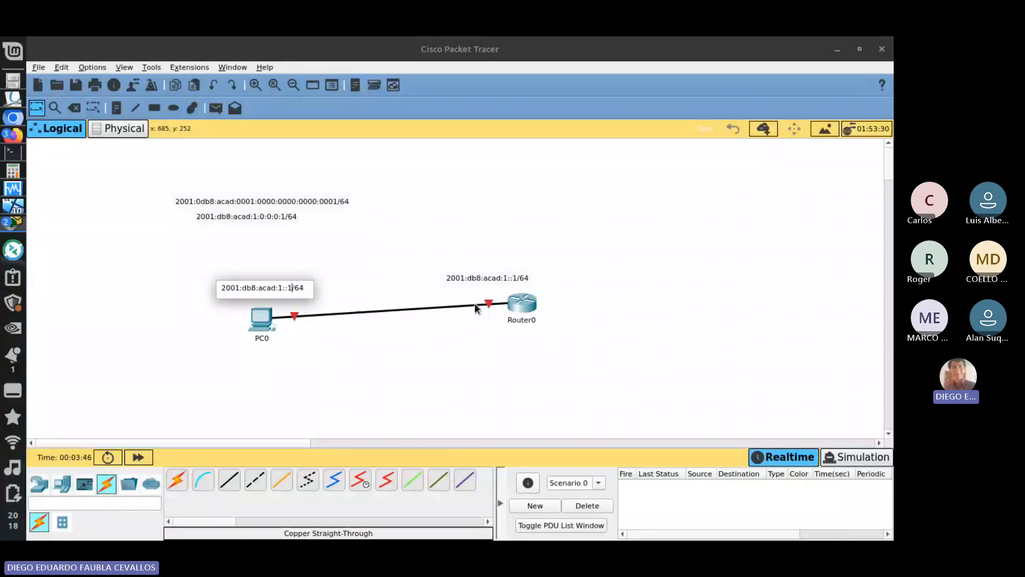
{"action": "key", "text": "BackSpace"}
{"action": "type", "text": "3"}
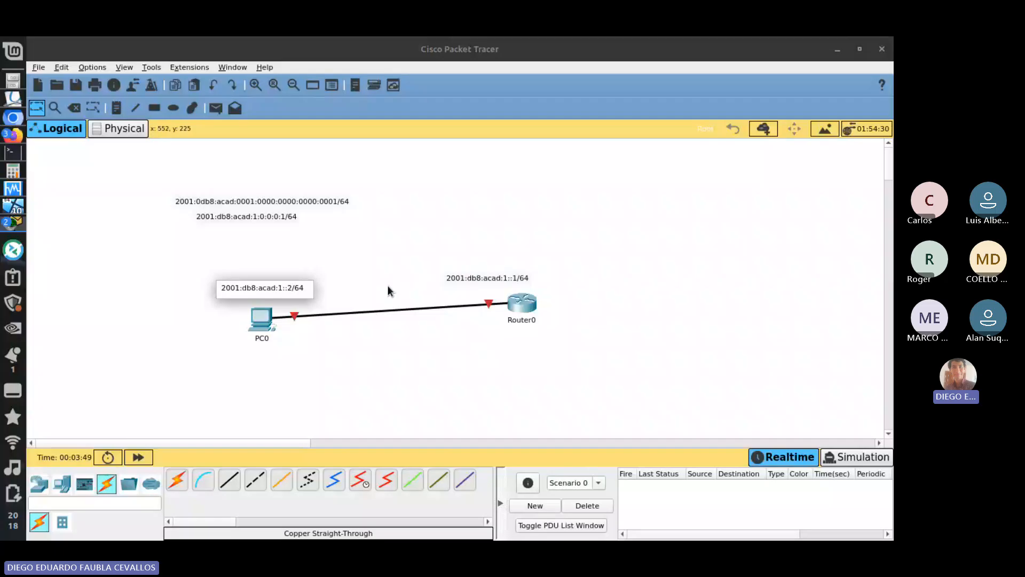
{"action": "key", "text": "BackSpace"}
{"action": "type", "text": "2"}
{"action": "left_click", "coordinate": [386, 284]}
{"action": "left_click", "coordinate": [267, 294]}
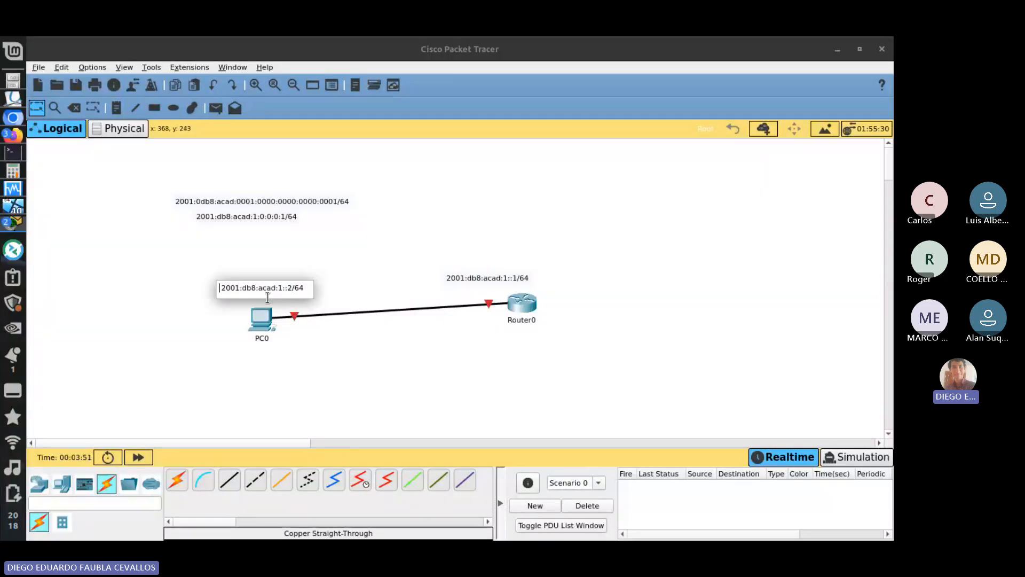
{"action": "left_click", "coordinate": [354, 252]}
- Switch to the Windows 10 virtual machine, sign in with the account password, and return to Packet Tracer
{"action": "key", "text": "alt+Tab"}
{"action": "key", "text": "alt+Tab"}
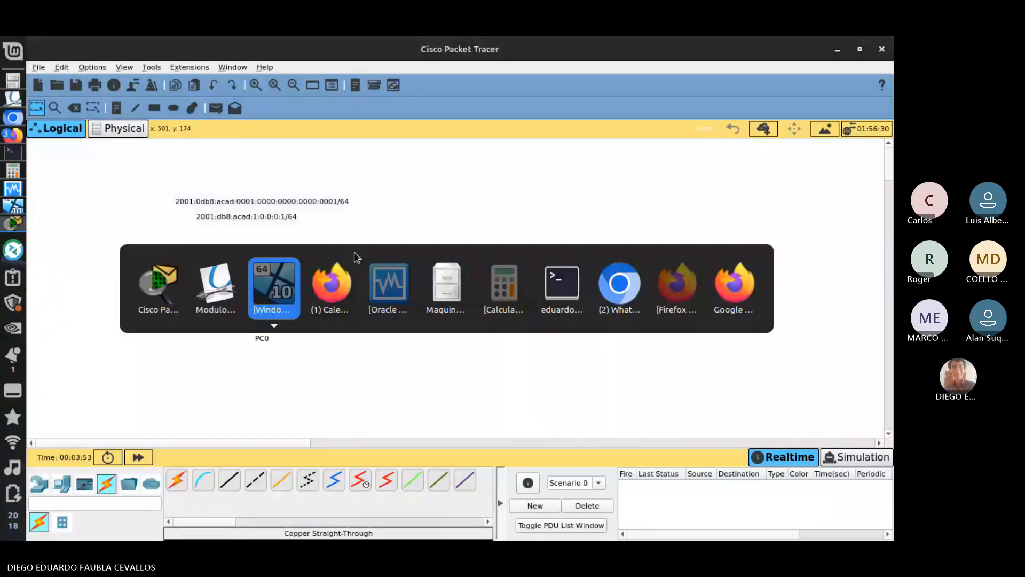
{"action": "type", "text": "••••"}
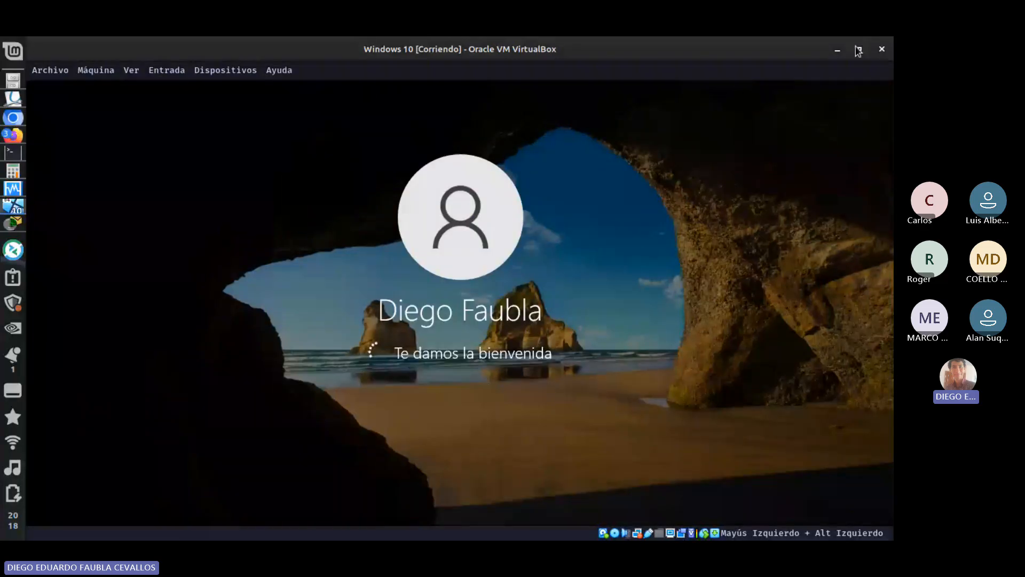
{"action": "key", "text": "alt+Tab"}
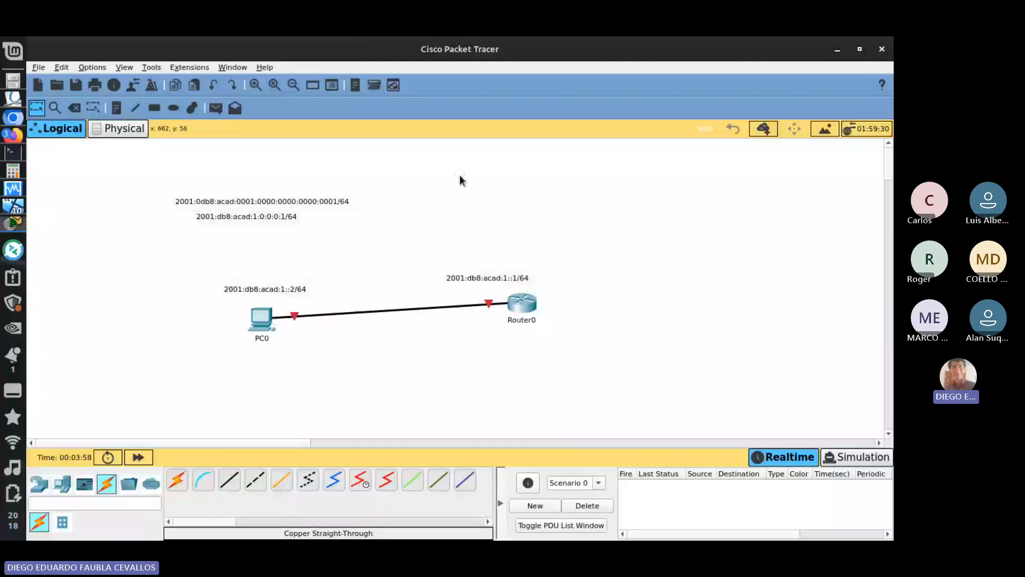
- Open Router0's command line interface and centre its window over the workspace
{"action": "left_click", "coordinate": [522, 302]}
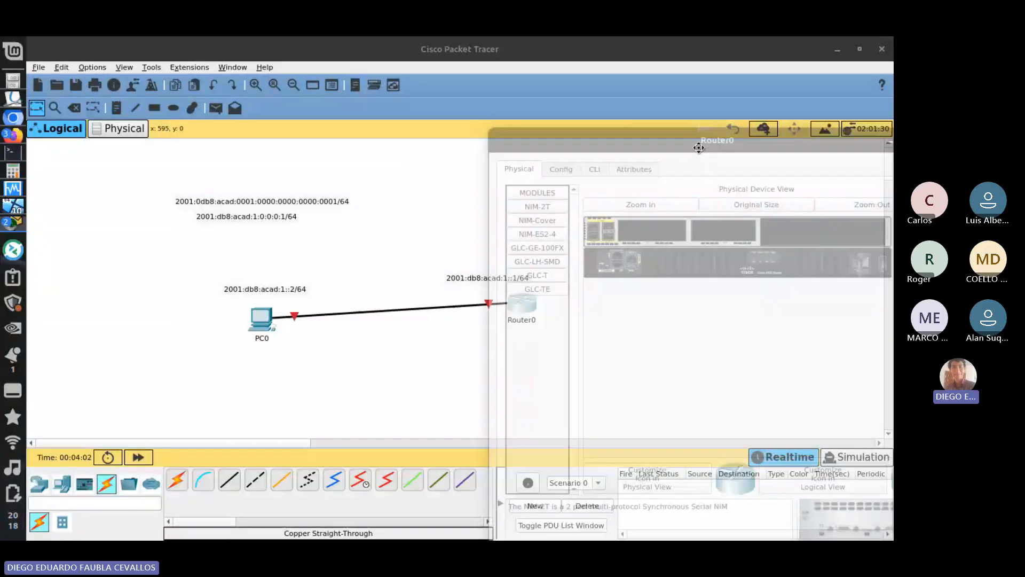
{"action": "left_click_drag", "start_coordinate": [699, 148], "coordinate": [434, 116]}
{"action": "left_click", "coordinate": [341, 137]}
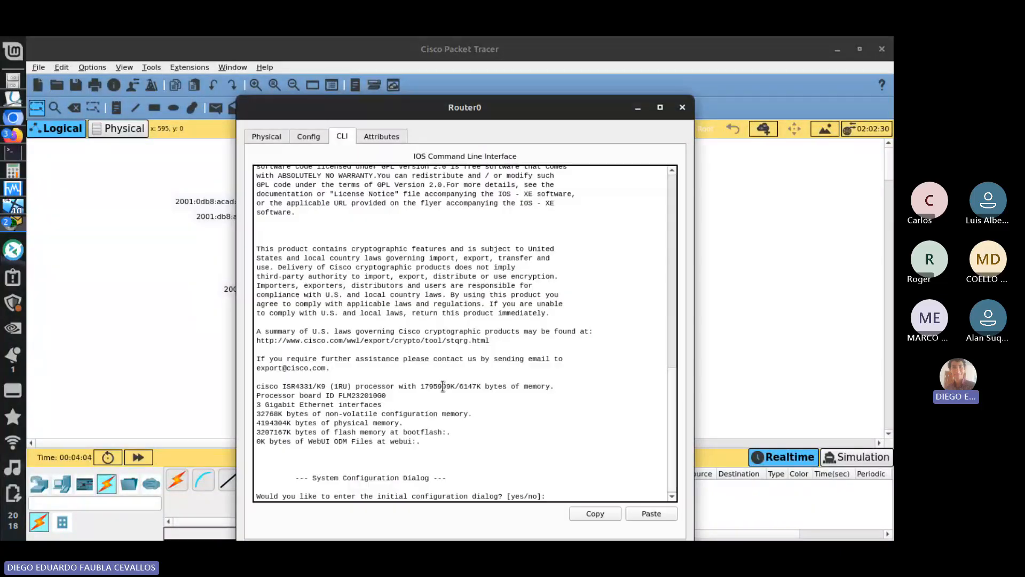
- Decline Router0's initial configuration dialog, then enter privileged mode and global configuration mode with ena and conf t
{"action": "key", "text": "Return"}
{"action": "key", "text": "Return"}
{"action": "key", "text": "Return"}
{"action": "key", "text": "Return"}
{"action": "type", "text": "ena"}
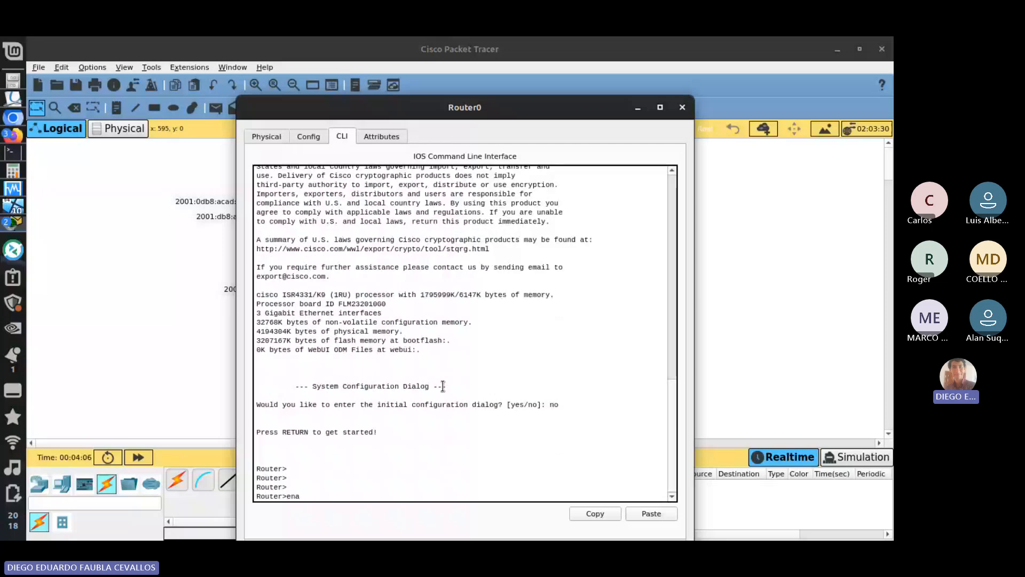
{"action": "key", "text": "Return"}
{"action": "type", "text": "conf t"}
{"action": "key", "text": "Return"}
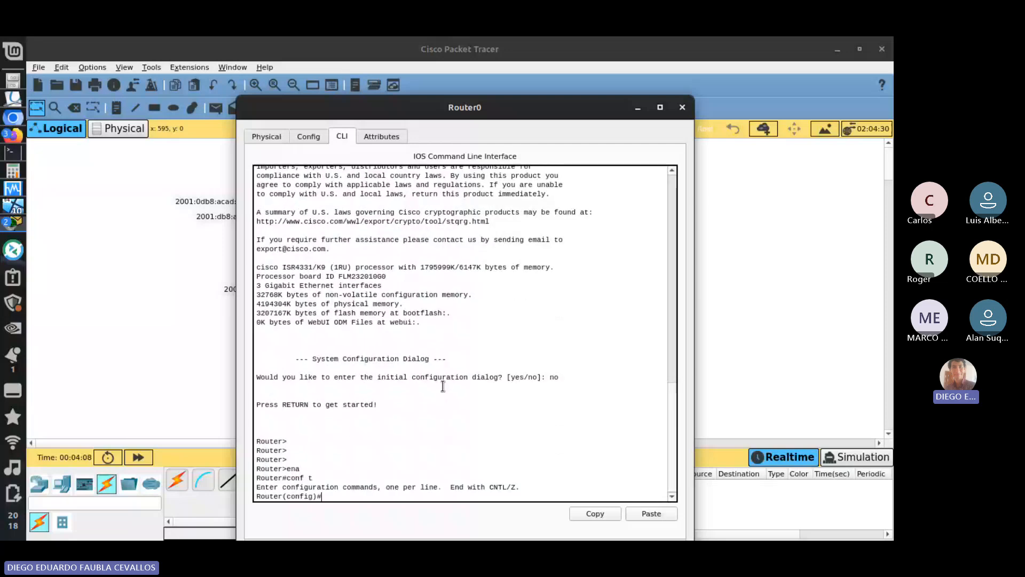
{"action": "key", "text": "Return"}
{"action": "key", "text": "Return"}
{"action": "key", "text": "Return"}
{"action": "key", "text": "Return"}
{"action": "key", "text": "Return"}
- Check which Router0 port the link to PC0 uses and enter interface configuration mode for g0/0/0
{"action": "key", "text": "alt+Tab"}
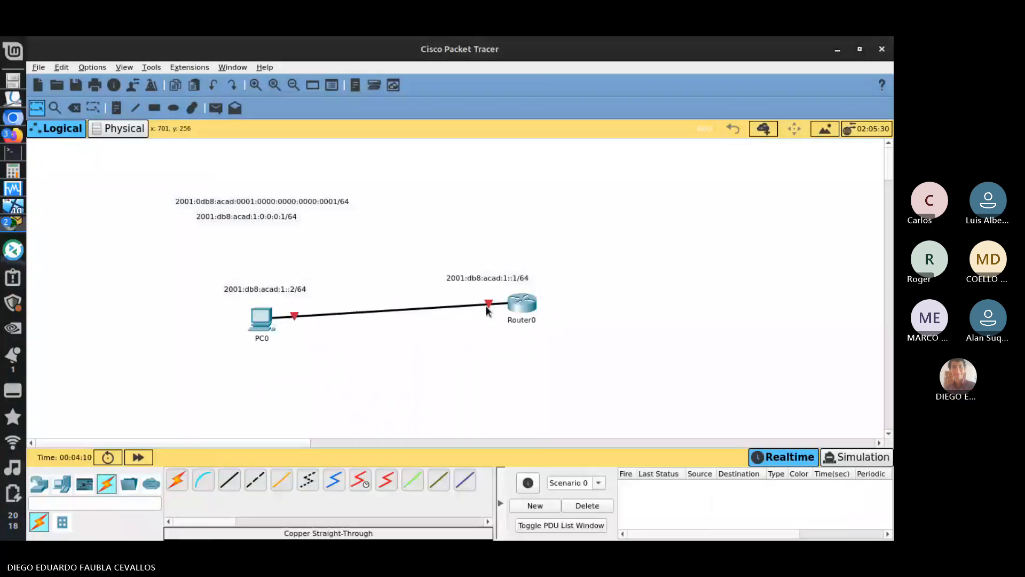
{"action": "mouse_move", "coordinate": [487, 306]}
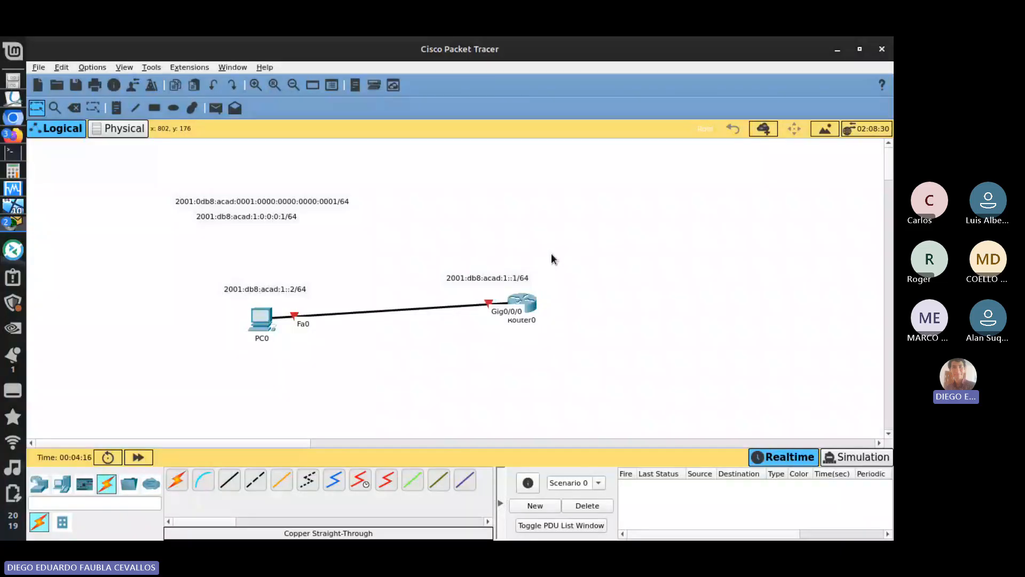
{"action": "key", "text": "alt+Tab"}
{"action": "type", "text": "i"}
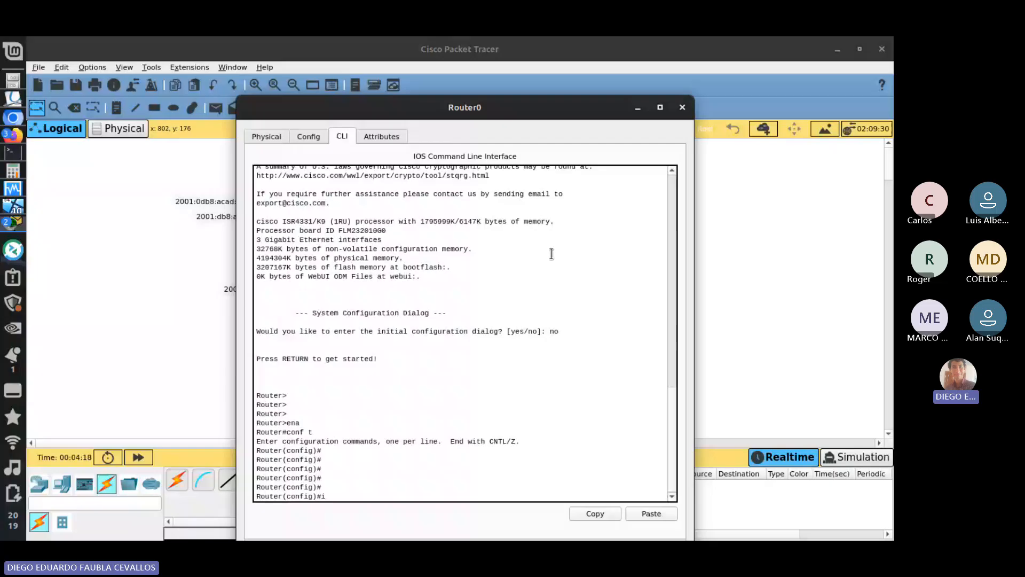
{"action": "type", "text": "nt g0/0/0"}
{"action": "key", "text": "Return"}
- Assign the IPv6 address 2001:db8:acad:1::1/64 to the g0/0/0 interface, keeping the topology's address notes in view beside the CLI
{"action": "type", "text": "ig-if)#i"}
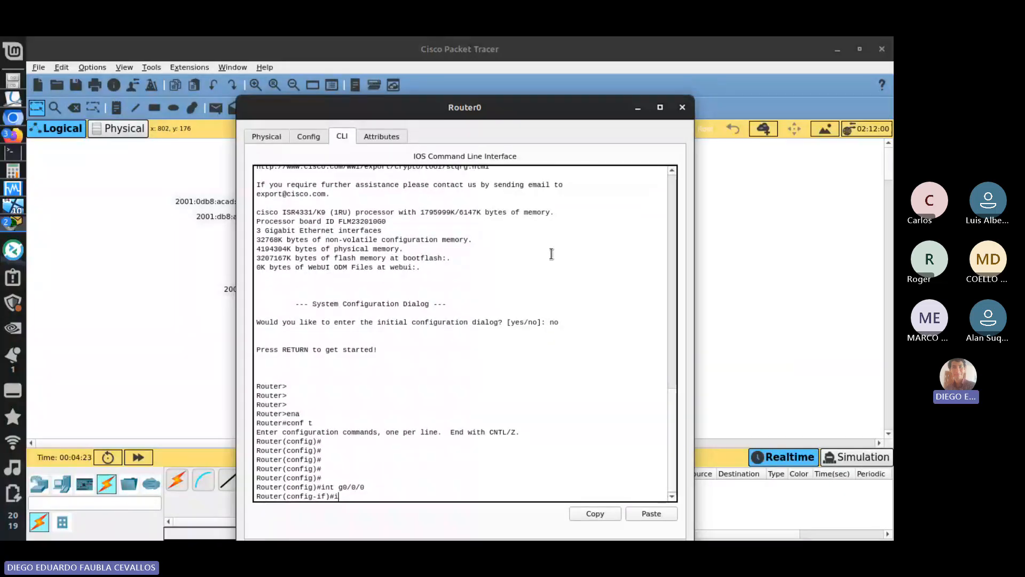
{"action": "type", "text": "pv6 "}
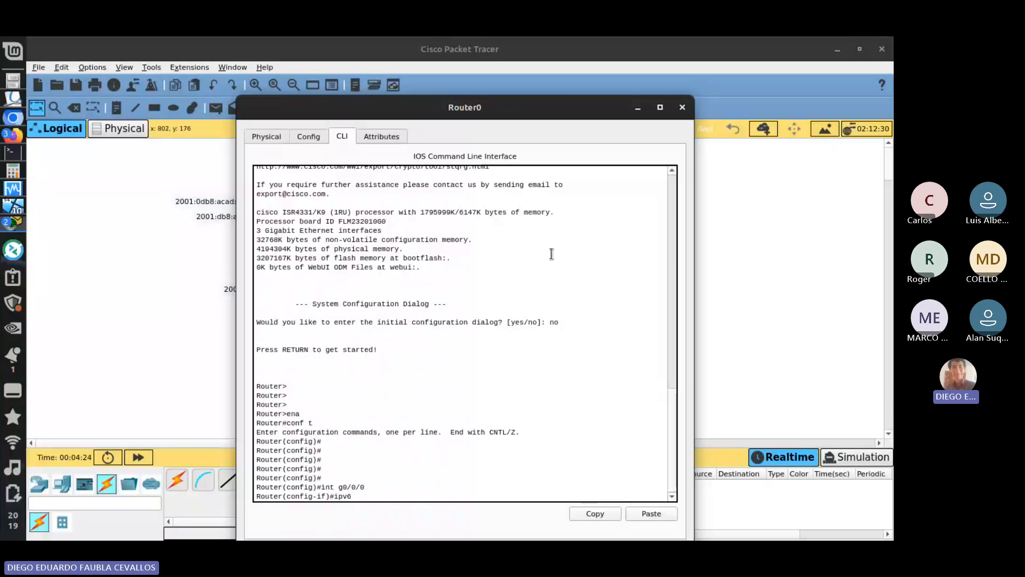
{"action": "type", "text": "add"}
{"action": "key", "text": "alt+Tab"}
{"action": "key", "text": "alt+Tab"}
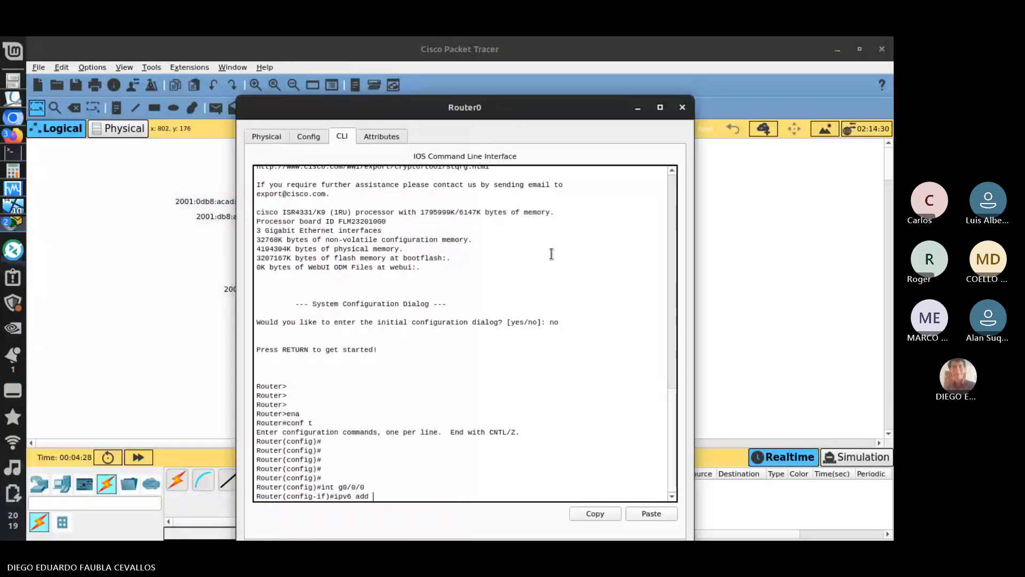
{"action": "left_click_drag", "start_coordinate": [463, 101], "coordinate": [768, 76]}
{"action": "type", "text": "20"}
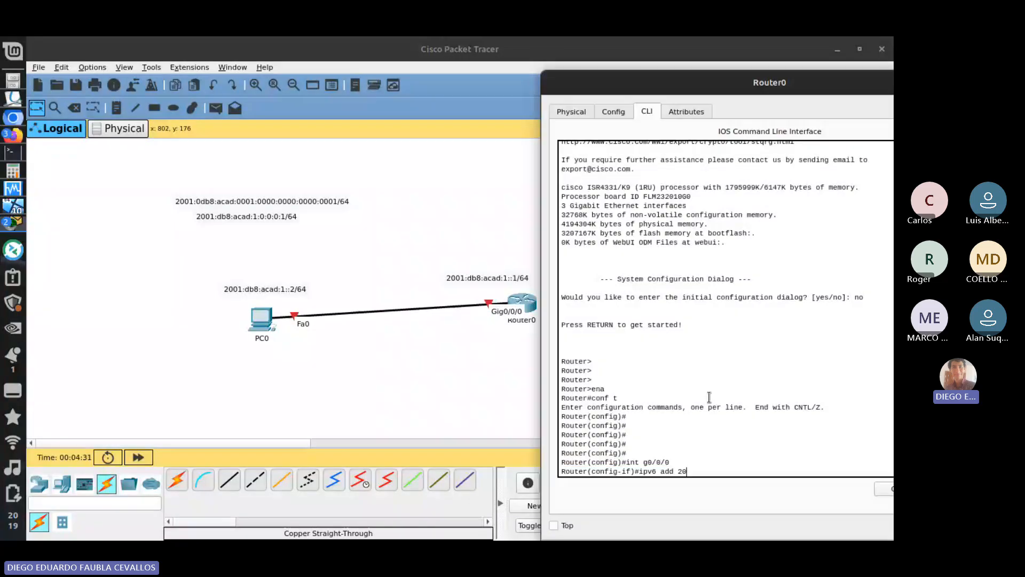
{"action": "type", "text": "01:db8:acsd:1::1/64"}
{"action": "key", "text": "Return"}
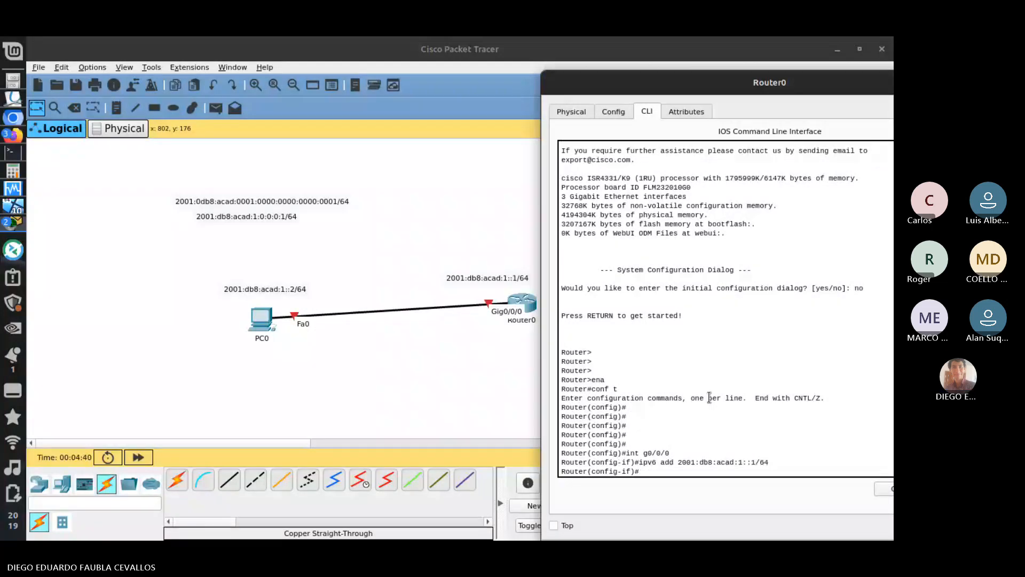
- Enable the g0/0/0 interface with no shut and exit to global configuration mode
{"action": "type", "text": "no shut"}
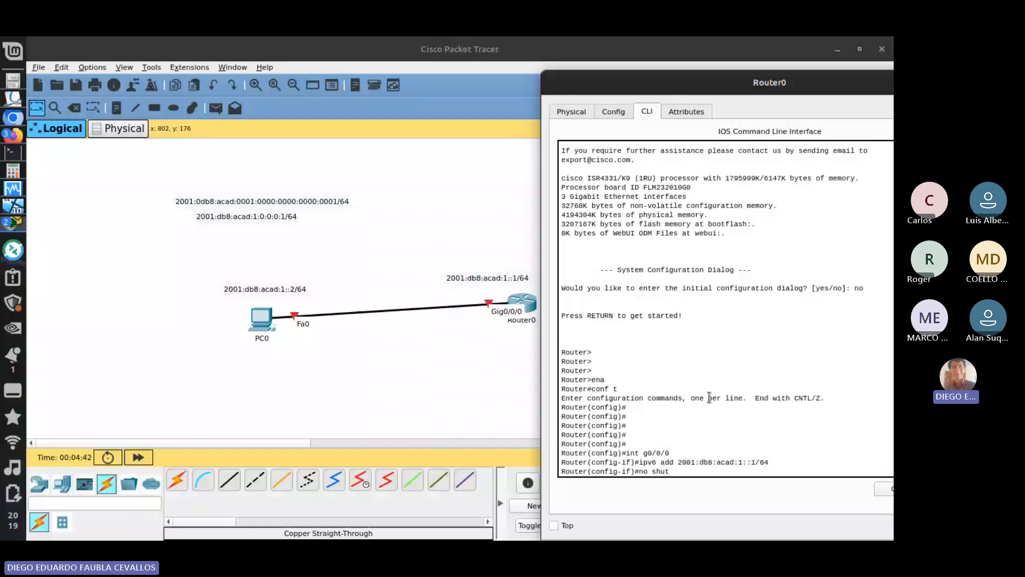
{"action": "key", "text": "Return"}
{"action": "key", "text": "Return"}
{"action": "key", "text": "Return"}
{"action": "type", "text": "er(config-if)#e"}
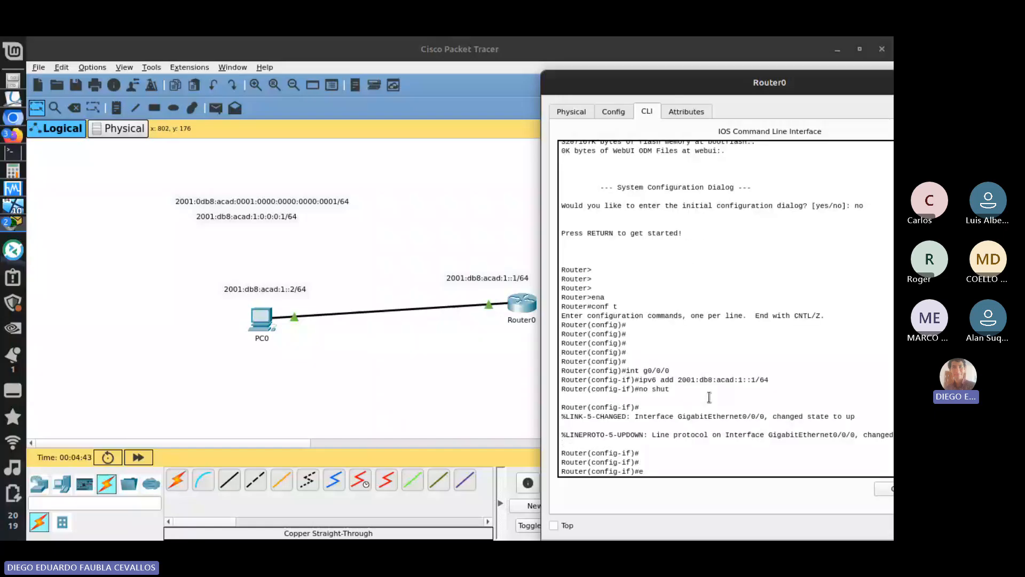
{"action": "type", "text": "xit"}
{"action": "key", "text": "Return"}
{"action": "key", "text": "Return"}
{"action": "key", "text": "Return"}
{"action": "key", "text": "Return"}
{"action": "key", "text": "Return"}
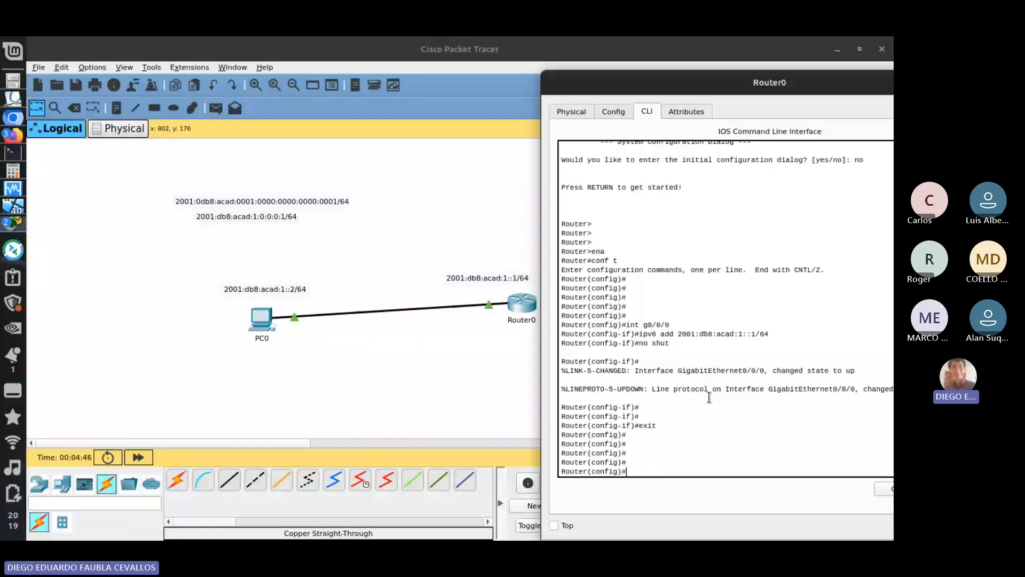
- Open PC0's IP Configuration and place its window beside the PC so the address note stays readable
{"action": "left_click", "coordinate": [291, 335]}
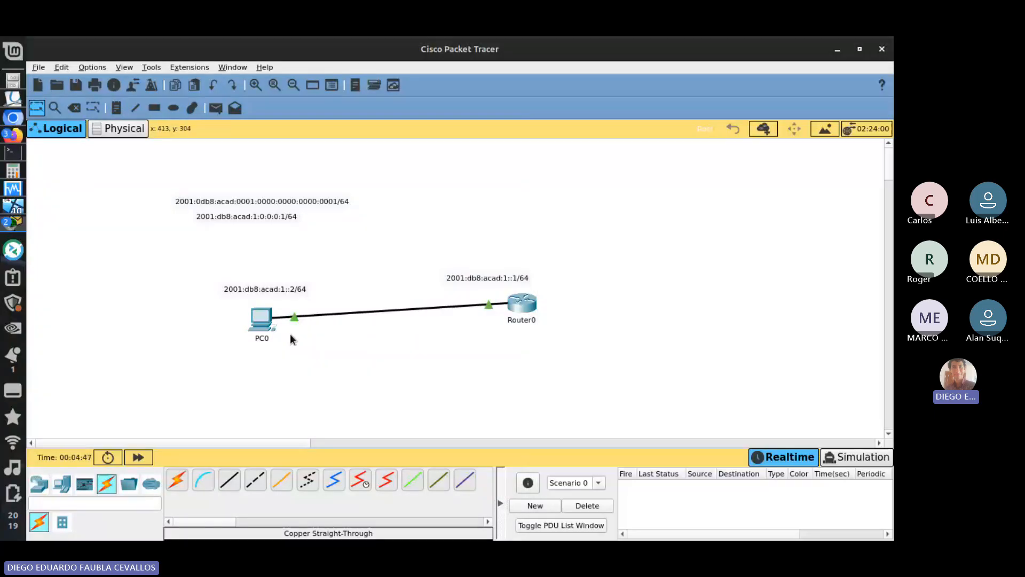
{"action": "left_click", "coordinate": [264, 318]}
{"action": "left_click", "coordinate": [381, 112]}
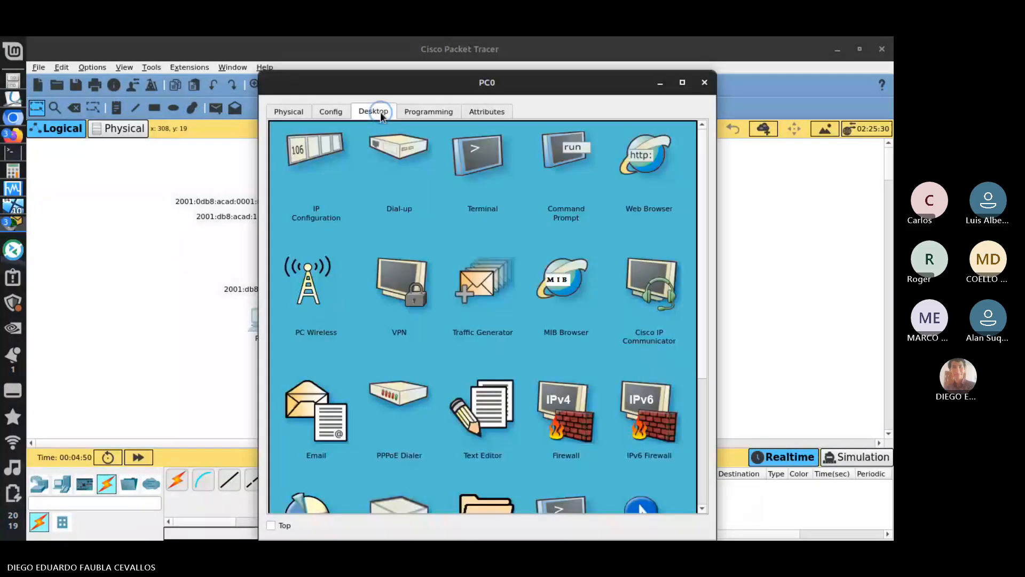
{"action": "left_click", "coordinate": [293, 168]}
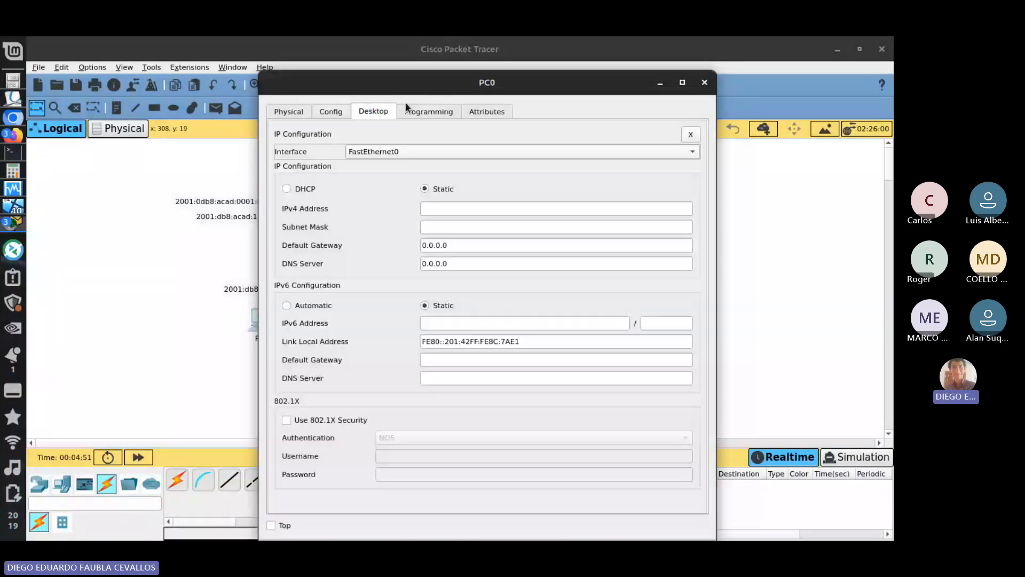
{"action": "left_click_drag", "start_coordinate": [507, 87], "coordinate": [684, 62]}
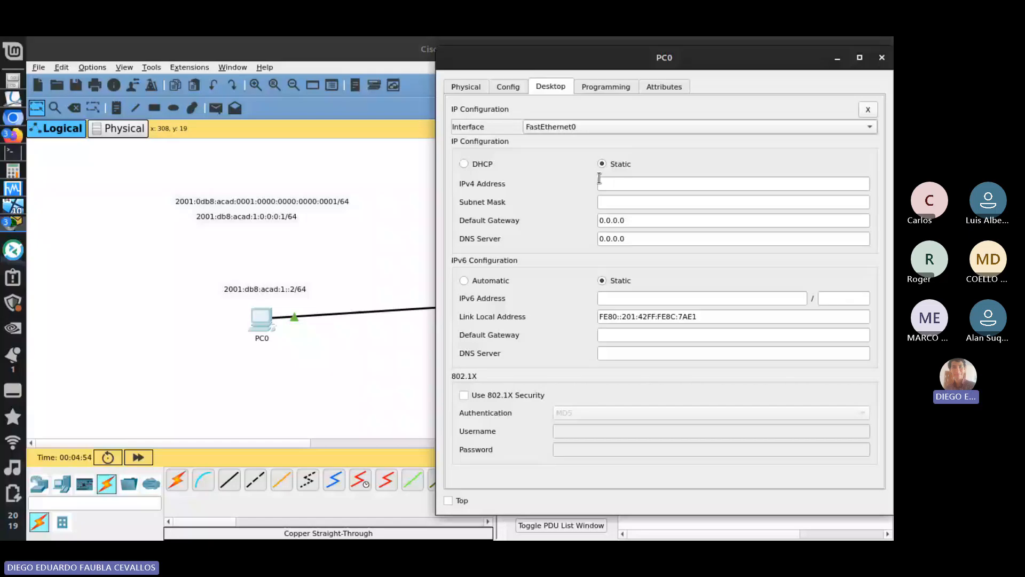
{"action": "left_click", "coordinate": [869, 109]}
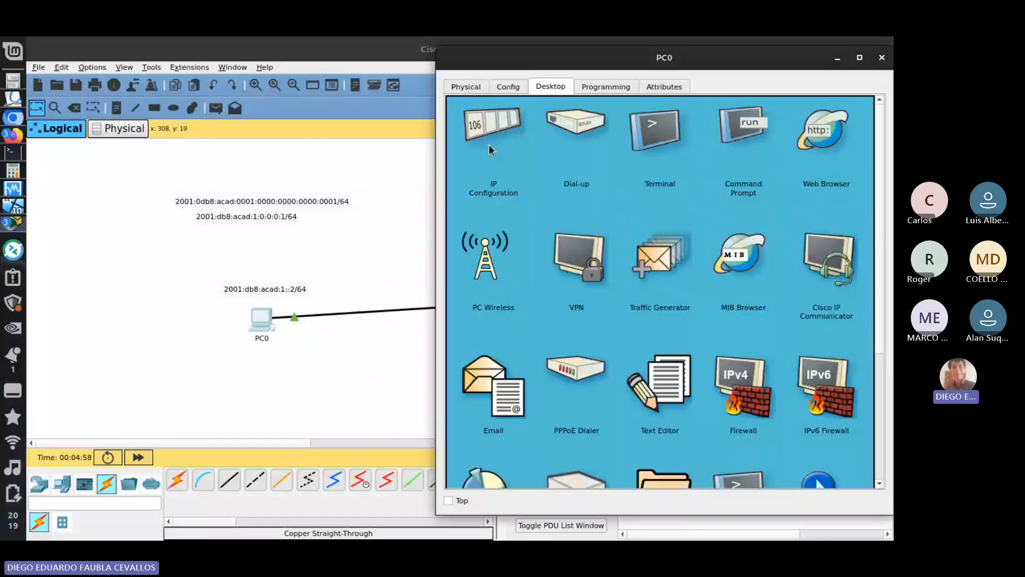
{"action": "left_click", "coordinate": [489, 144]}
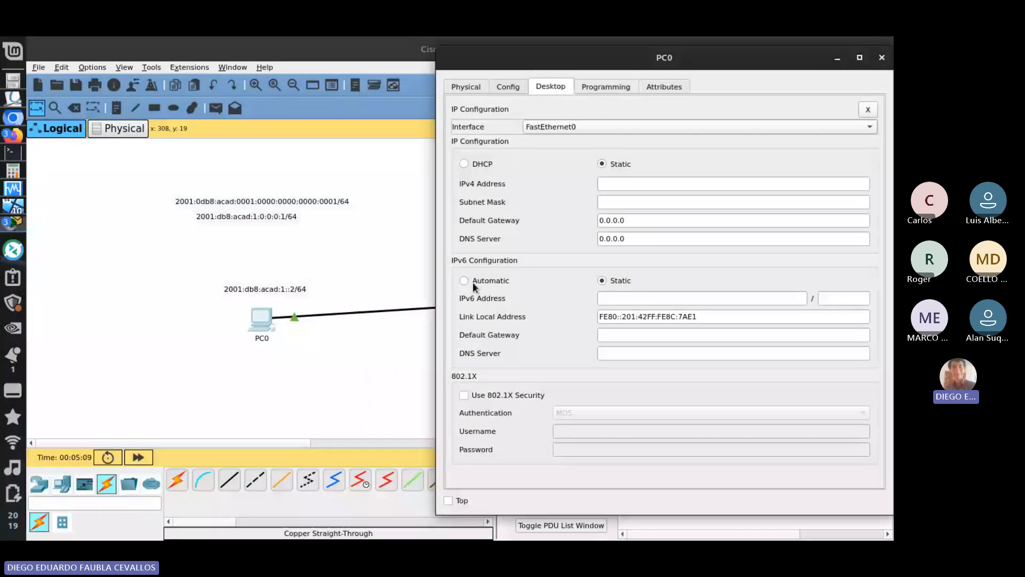
- Copy 2001:db8:acad:1::2 from the note above PC0 into its static IPv6 address and set the prefix length to 64
{"action": "left_click", "coordinate": [641, 298]}
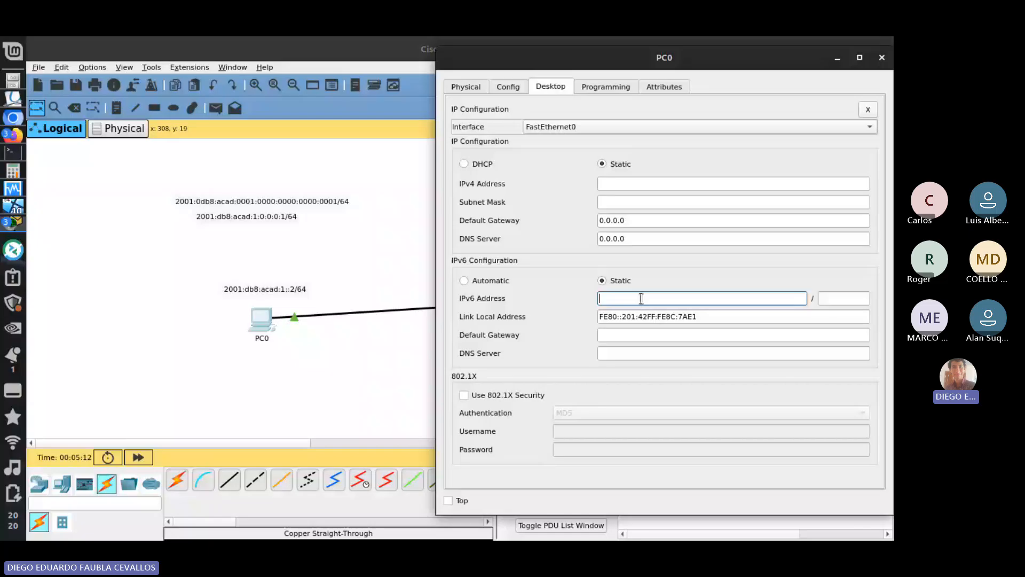
{"action": "left_click", "coordinate": [262, 292]}
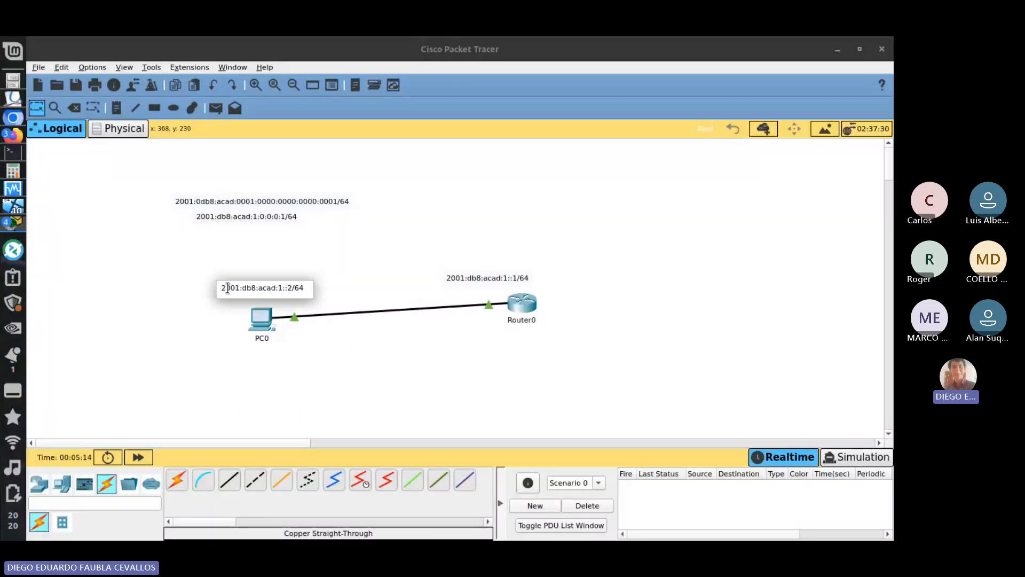
{"action": "left_click_drag", "start_coordinate": [219, 288], "coordinate": [292, 289]}
{"action": "key", "text": "ctrl+c"}
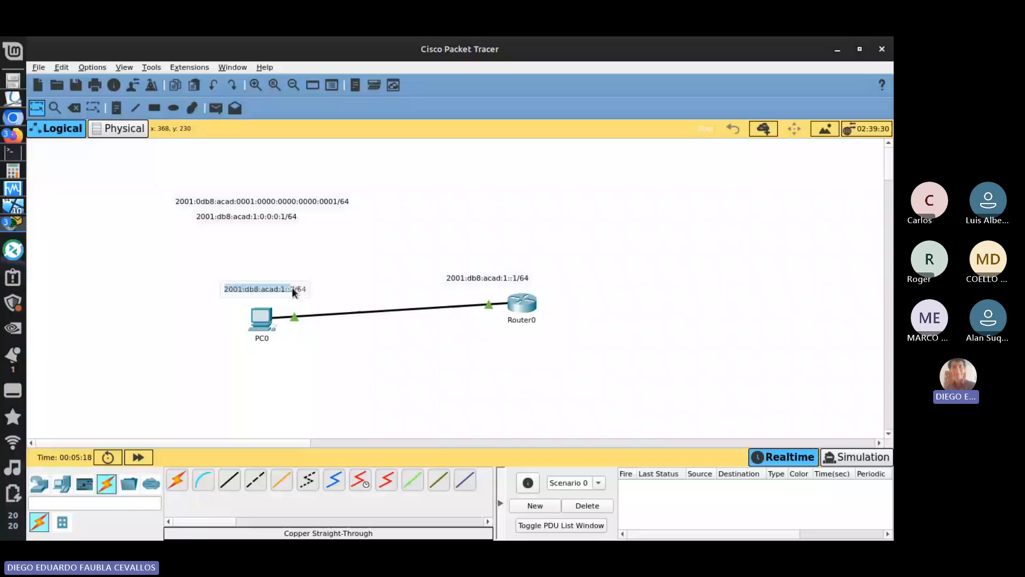
{"action": "key", "text": "alt+Tab"}
{"action": "key", "text": "alt+Tab"}
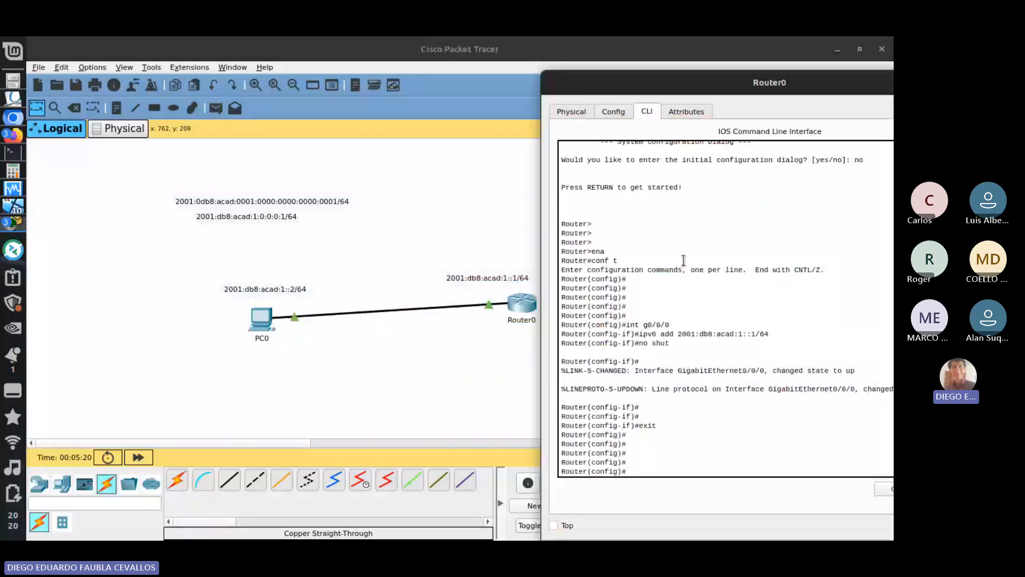
{"action": "key", "text": "alt+Tab"}
{"action": "key", "text": "ctrl+v"}
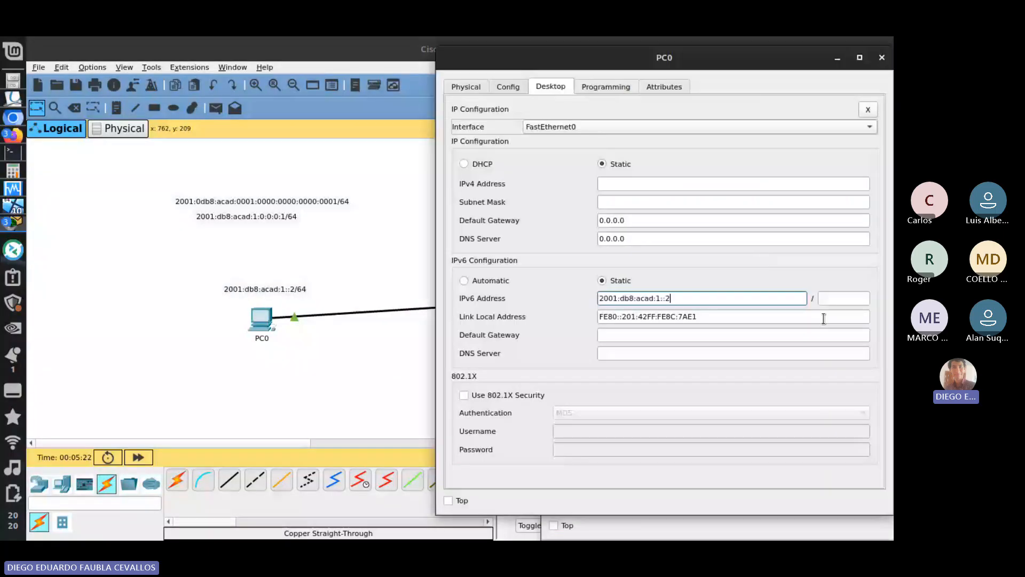
{"action": "left_click", "coordinate": [855, 302]}
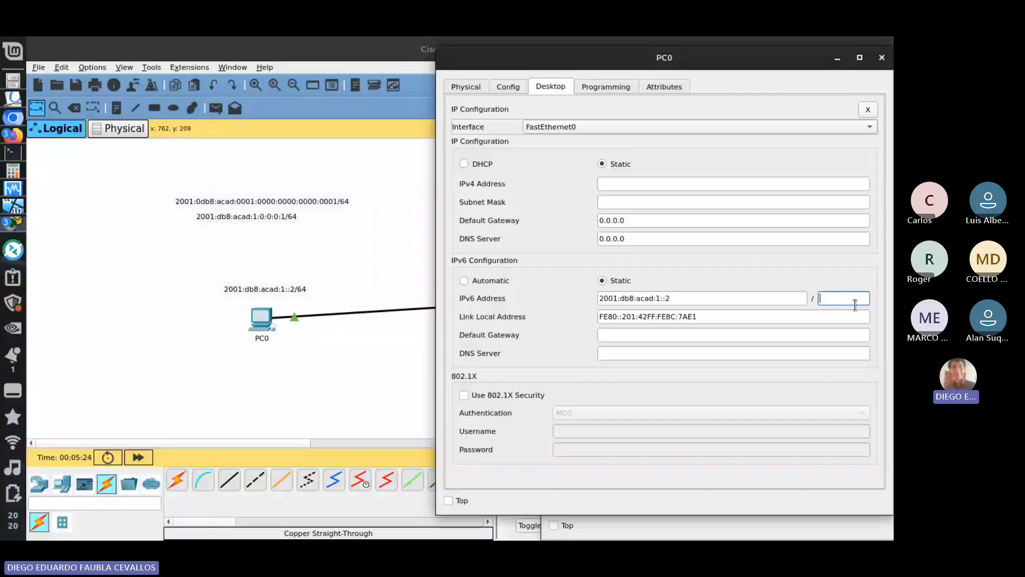
{"action": "type", "text": "64"}
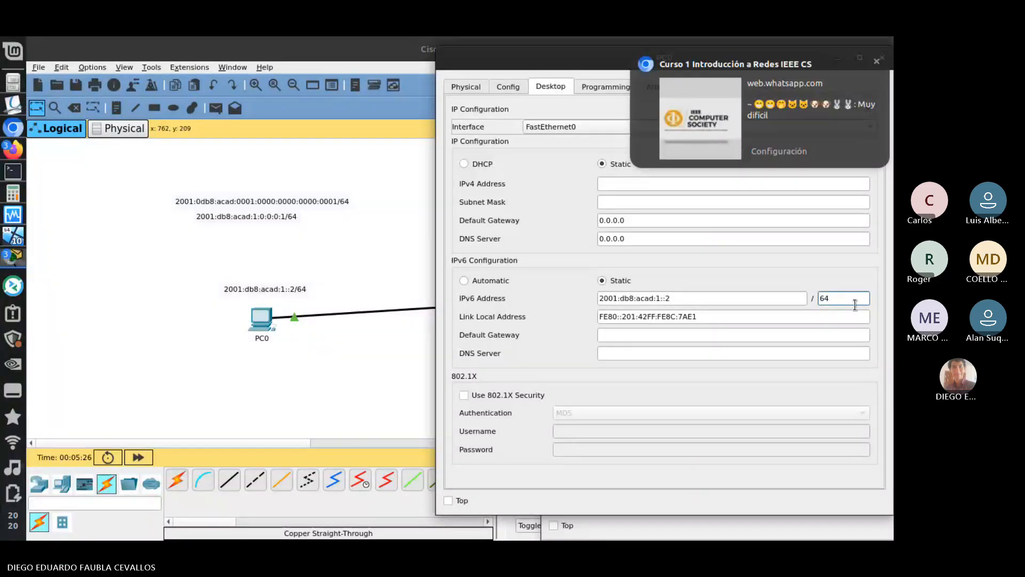
{"action": "left_click", "coordinate": [735, 319]}
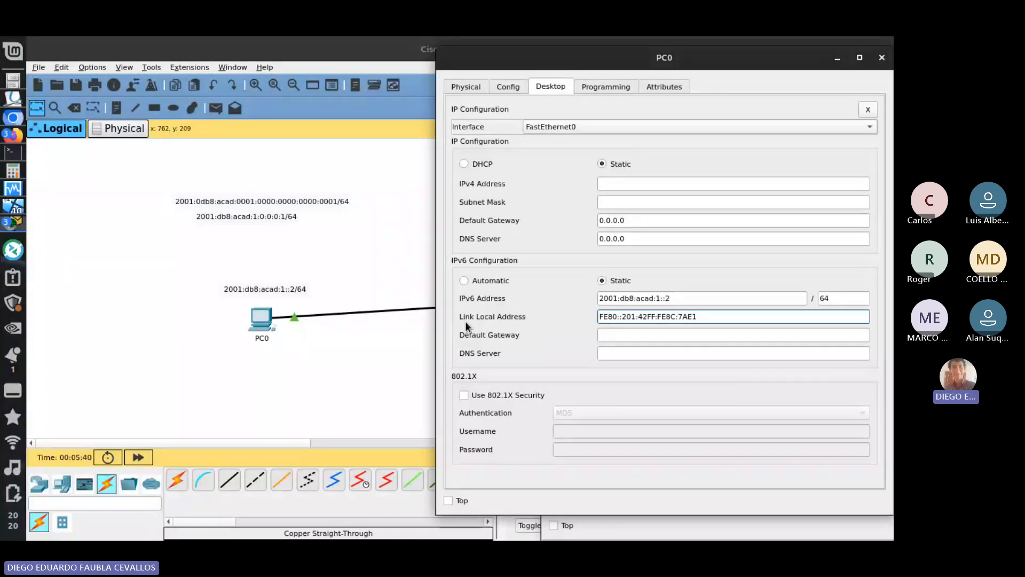
{"action": "key", "text": "Tab"}
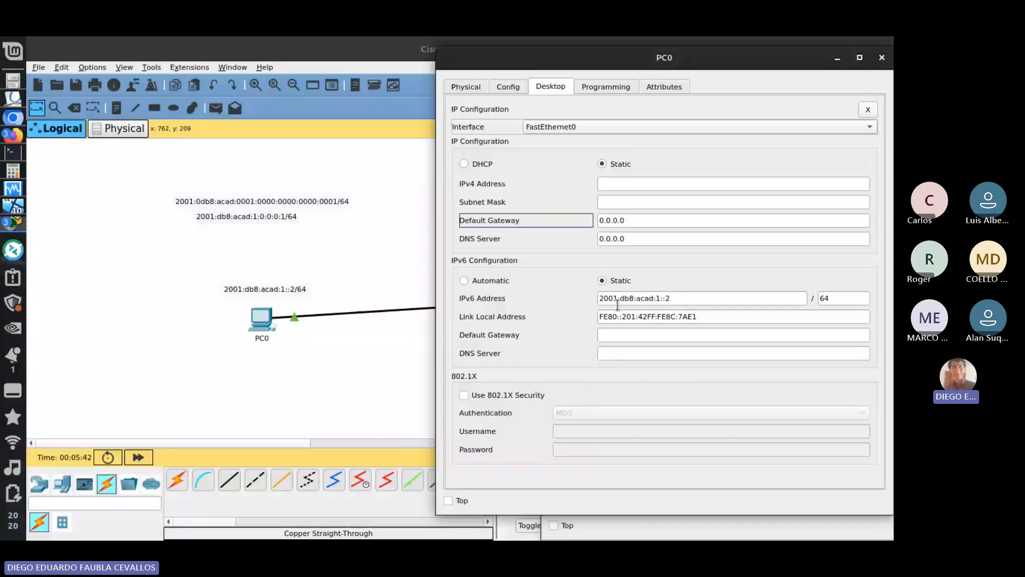
{"action": "left_click", "coordinate": [689, 267]}
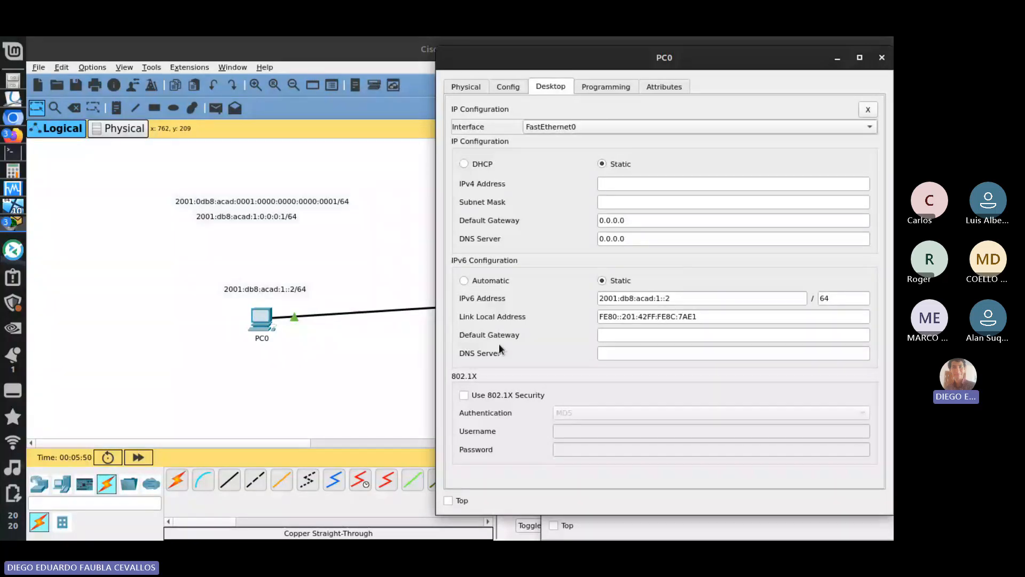
- Move Router0 slightly down in the topology and return to PC0's IP Configuration
{"action": "left_click", "coordinate": [405, 283]}
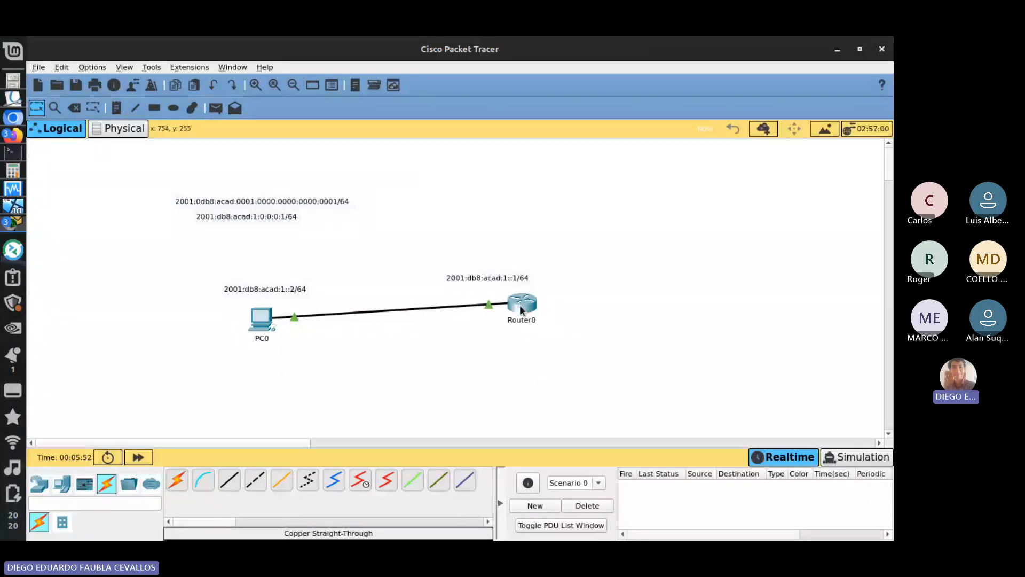
{"action": "left_click_drag", "start_coordinate": [521, 309], "coordinate": [519, 317]}
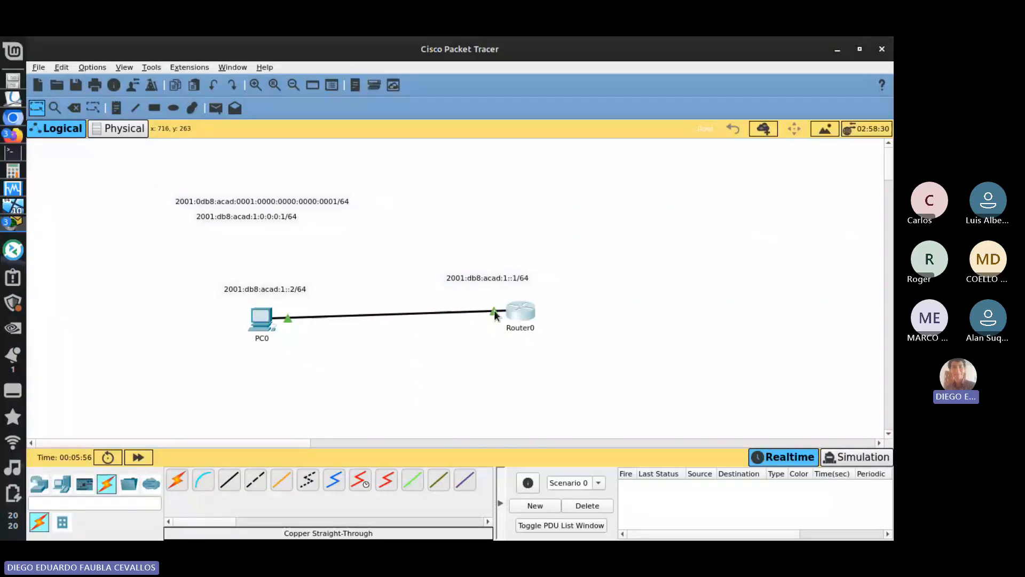
{"action": "mouse_move", "coordinate": [492, 309]}
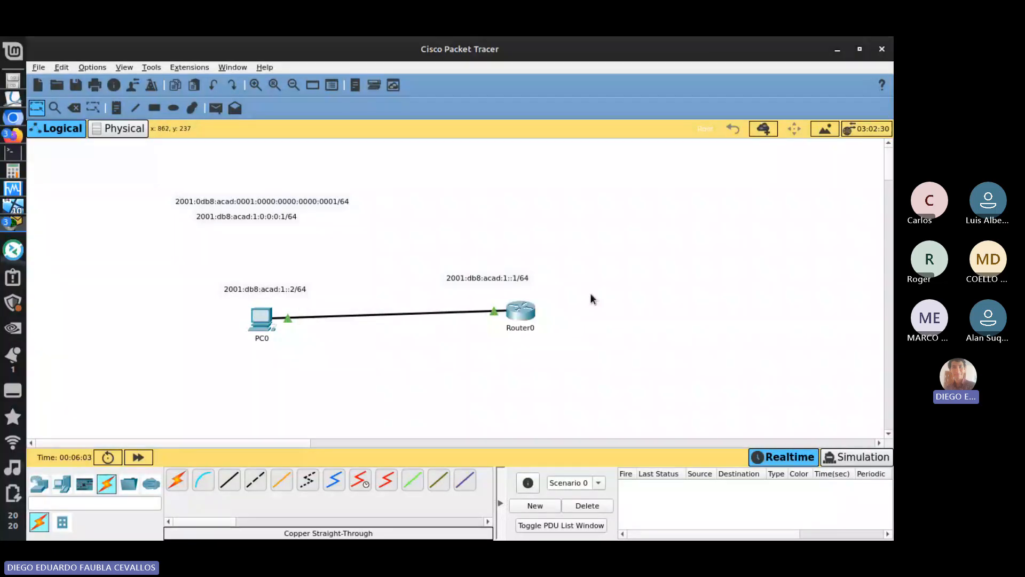
{"action": "key", "text": "alt+Tab"}
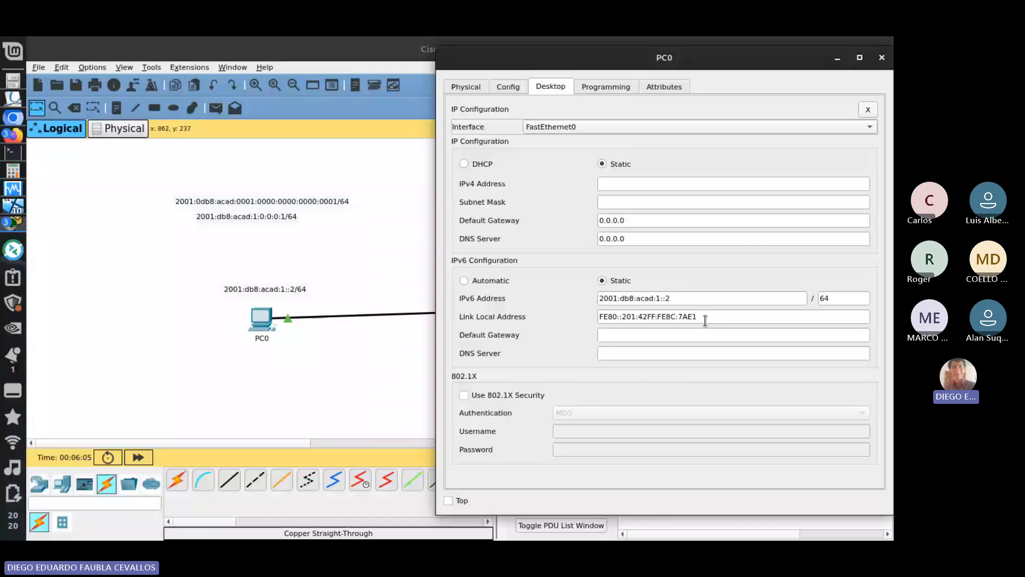
{"action": "left_click", "coordinate": [366, 236]}
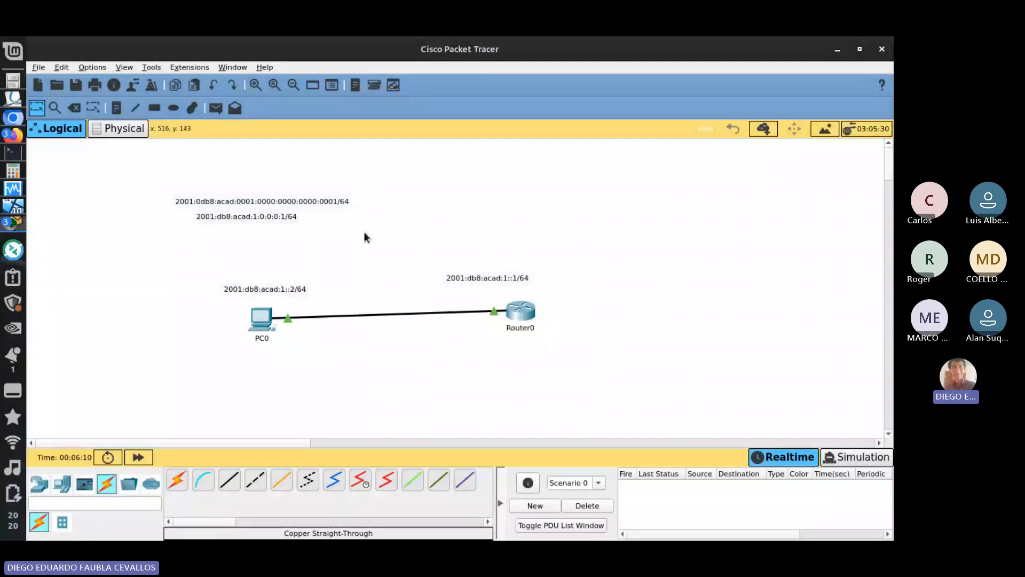
{"action": "key", "text": "alt+Tab"}
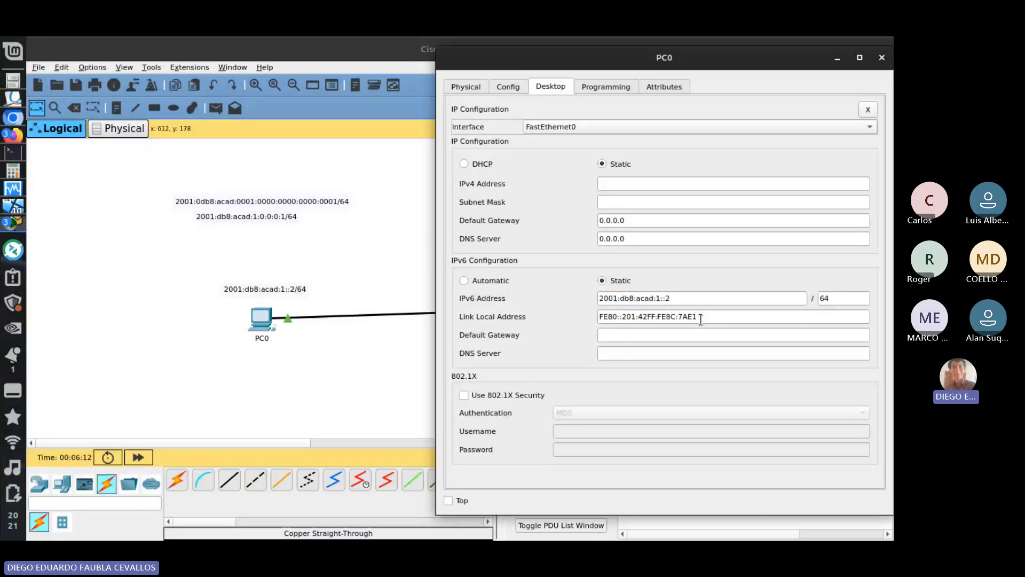
- Copy PC0's link-local address FE80::201:42FF:FE8C:7AE1 into its IPv6 default gateway and minimize the PC0 window
{"action": "left_click_drag", "start_coordinate": [701, 319], "coordinate": [435, 288]}
{"action": "key", "text": "ctrl+c"}
{"action": "left_click", "coordinate": [636, 337]}
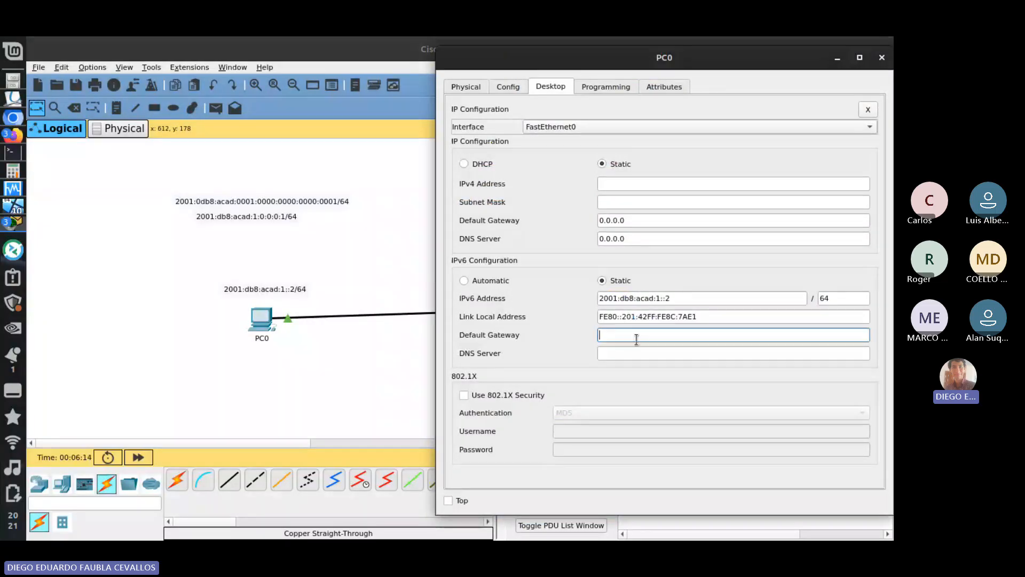
{"action": "key", "text": "ctrl+v"}
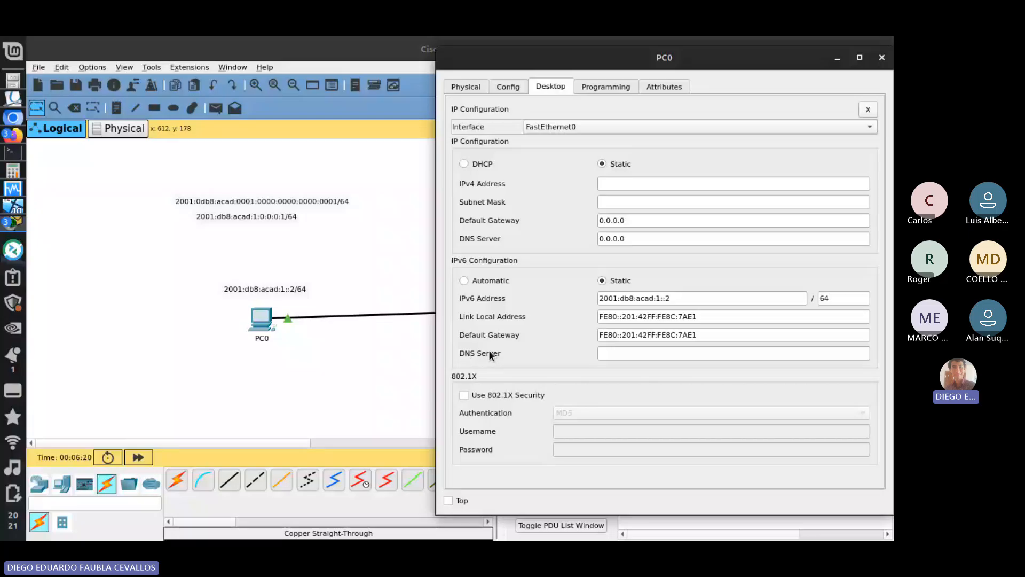
{"action": "left_click", "coordinate": [837, 60]}
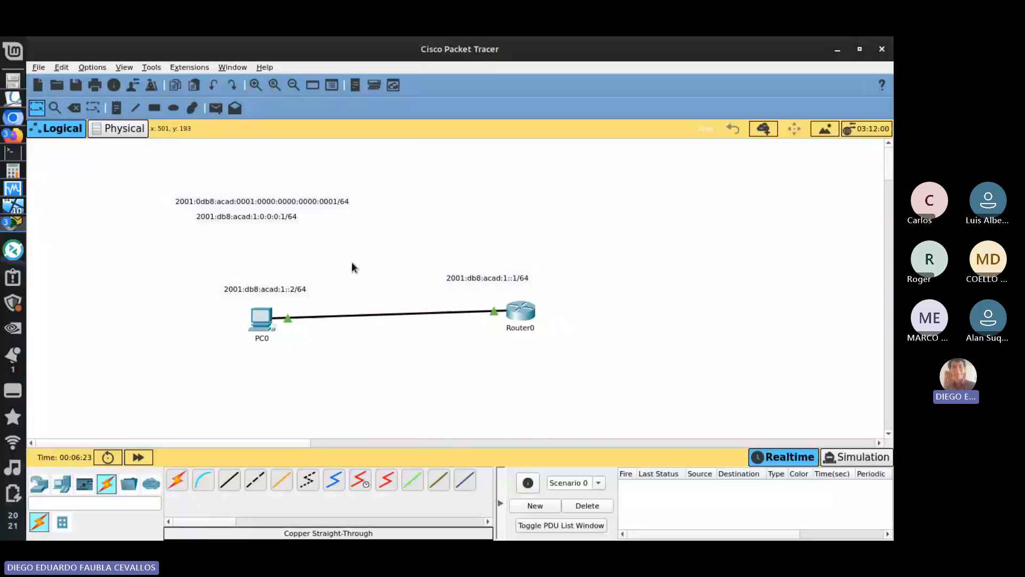
- Open PC0's Command Prompt and ping the router at 2001:db8:acad:1::1
{"action": "left_click", "coordinate": [265, 328]}
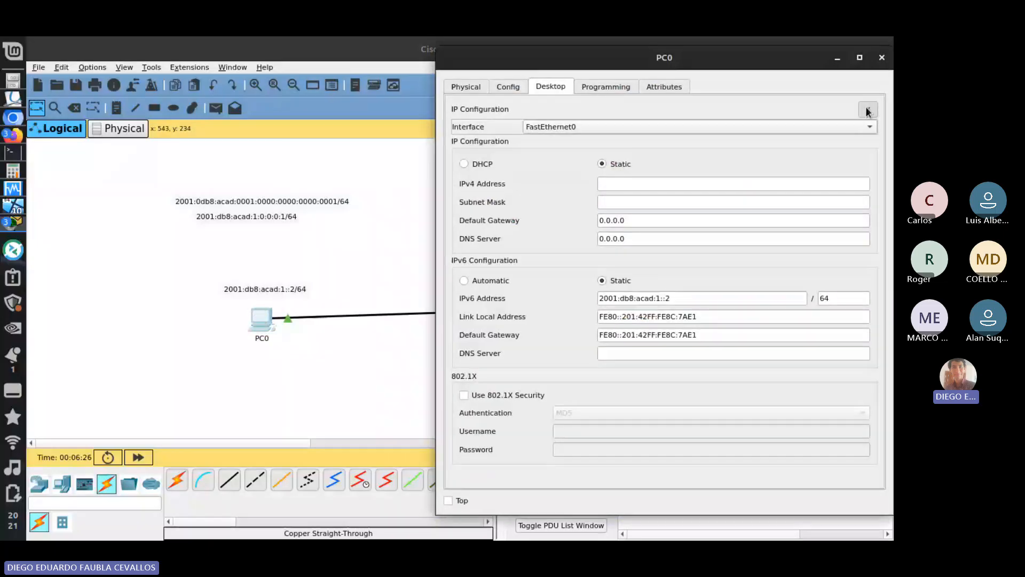
{"action": "left_click", "coordinate": [868, 94]}
{"action": "type", "text": "p"}
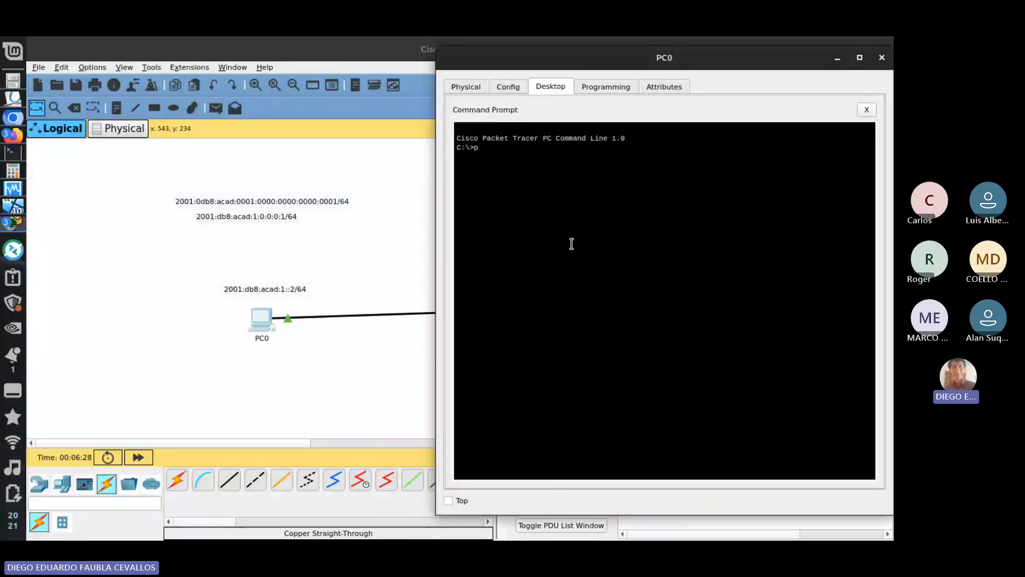
{"action": "type", "text": "ing 20"}
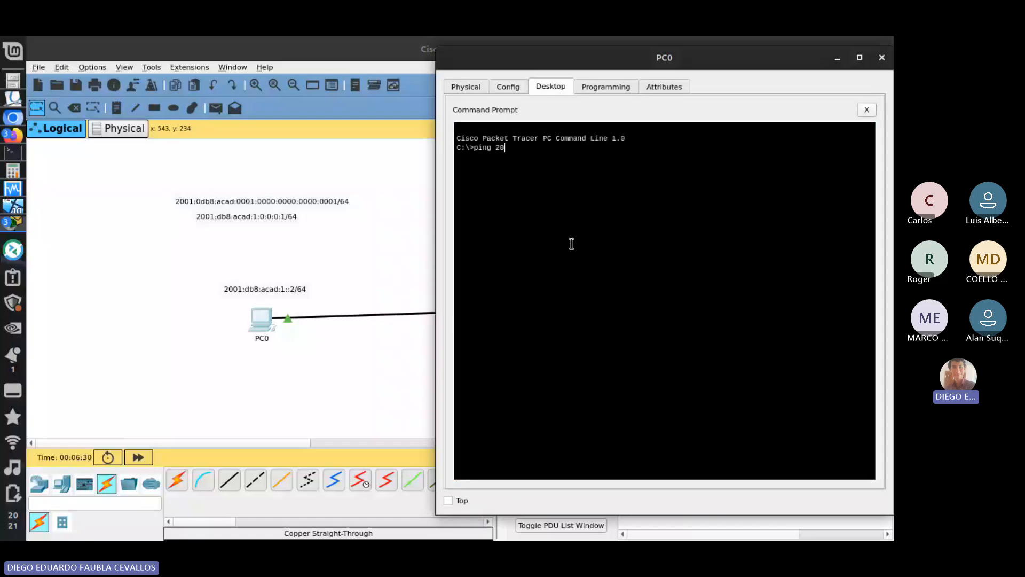
{"action": "type", "text": "01:db8:acad:1::1"}
{"action": "key", "text": "Return"}
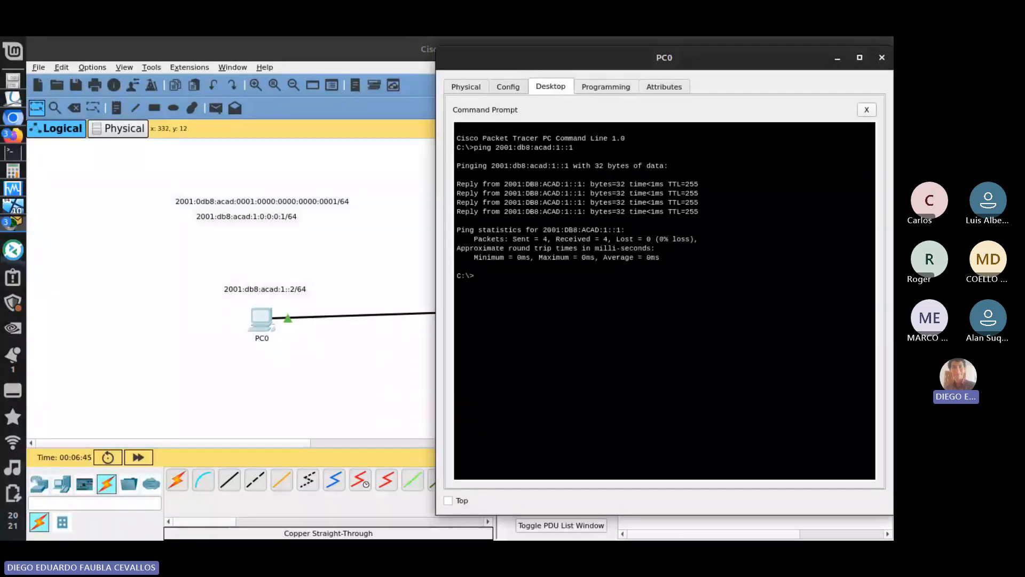
- Minimize the PC0 window and switch to the Windows 10 virtual machine in VirtualBox
{"action": "key", "text": "alt+Tab"}
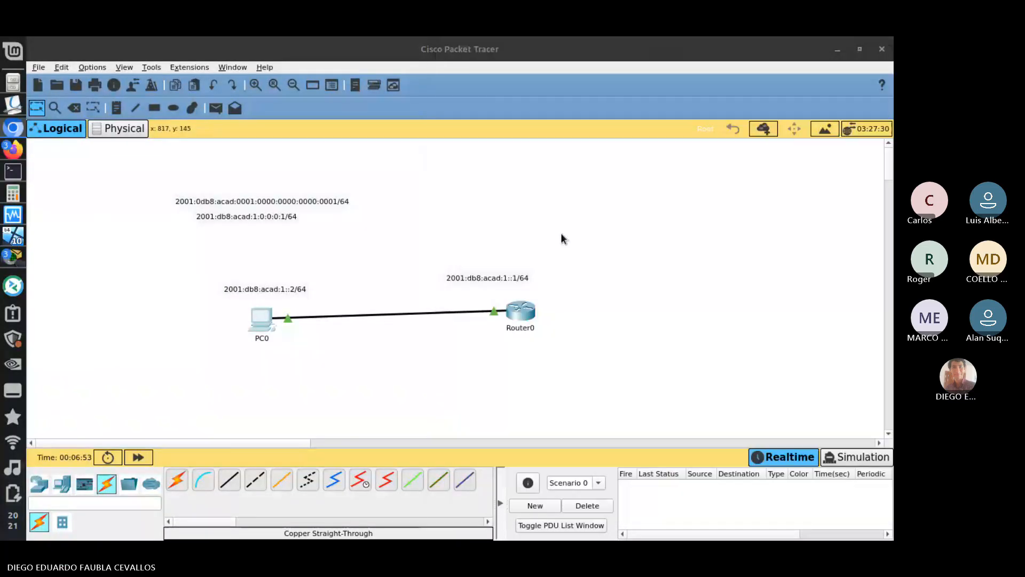
{"action": "left_click", "coordinate": [838, 59]}
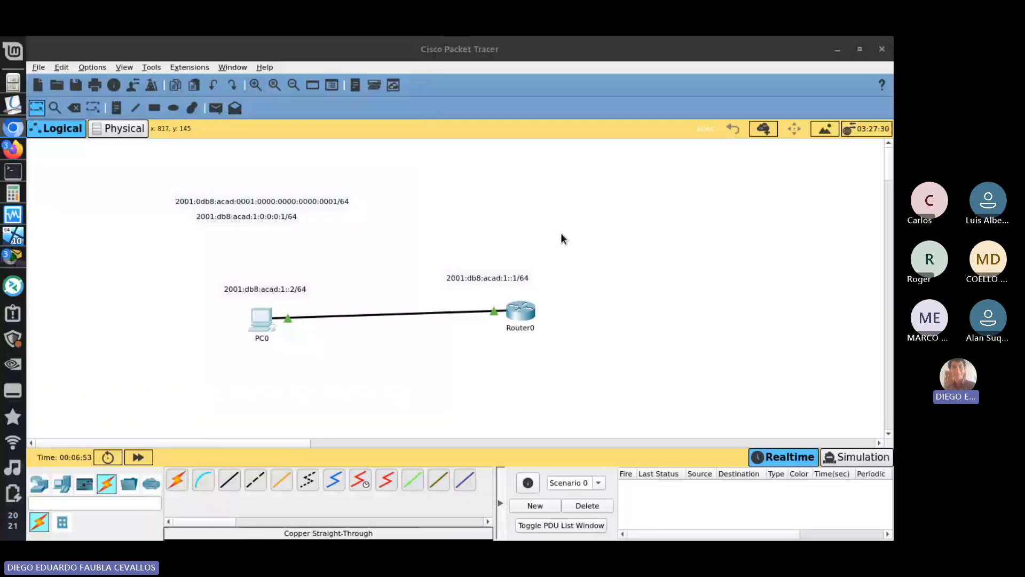
{"action": "key", "text": "alt+Tab"}
{"action": "key", "text": "alt+Tab"}
{"action": "key", "text": "alt+Tab"}
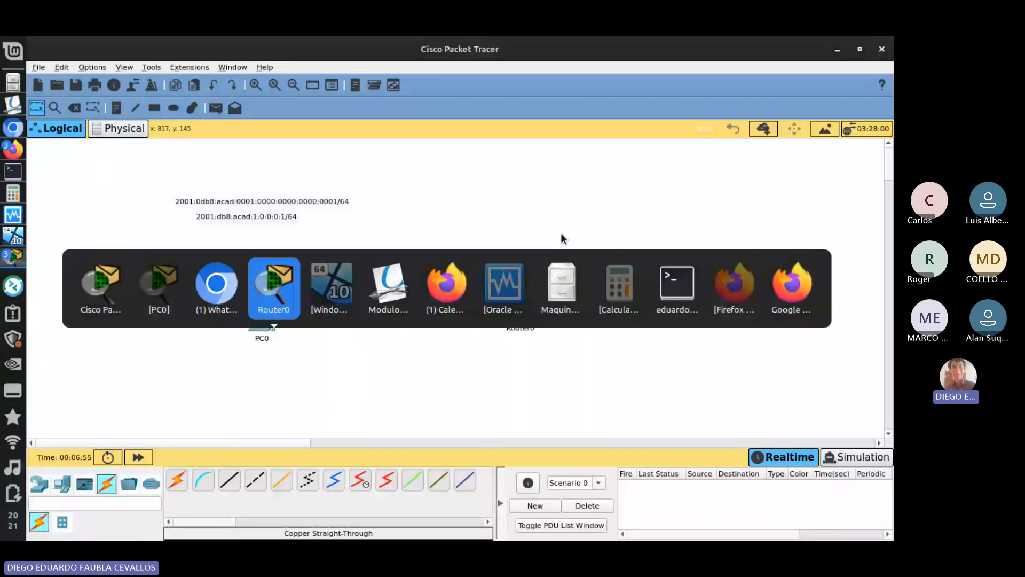
{"action": "key", "text": "alt+Tab"}
{"action": "key", "text": "alt+Tab"}
{"action": "key", "text": "alt+Tab"}
{"action": "key", "text": "alt+Tab"}
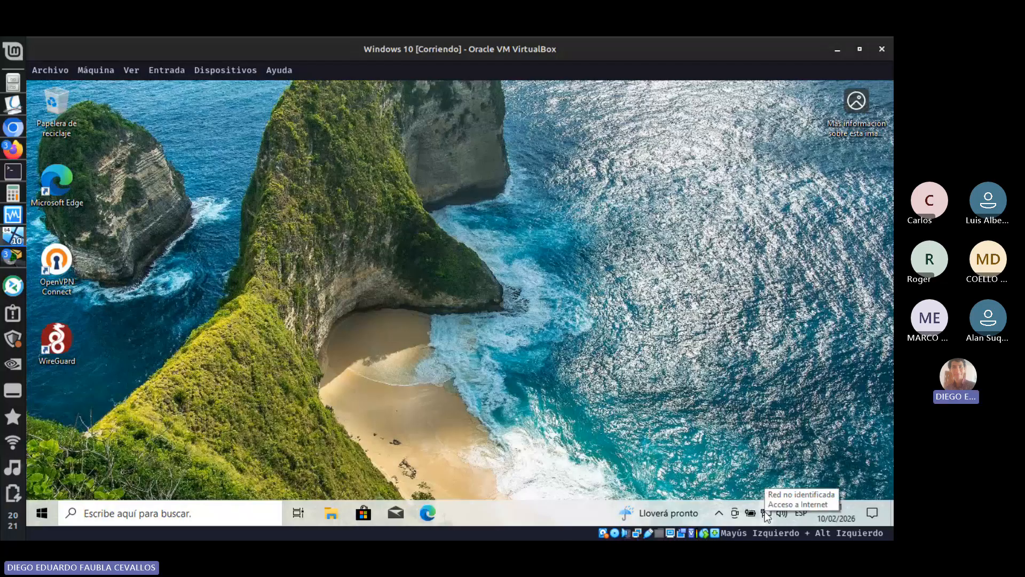
- Open the Windows network adapter options and bring up the Ethernet adapter's TCP/IPv6 properties
{"action": "mouse_move", "coordinate": [769, 507]}
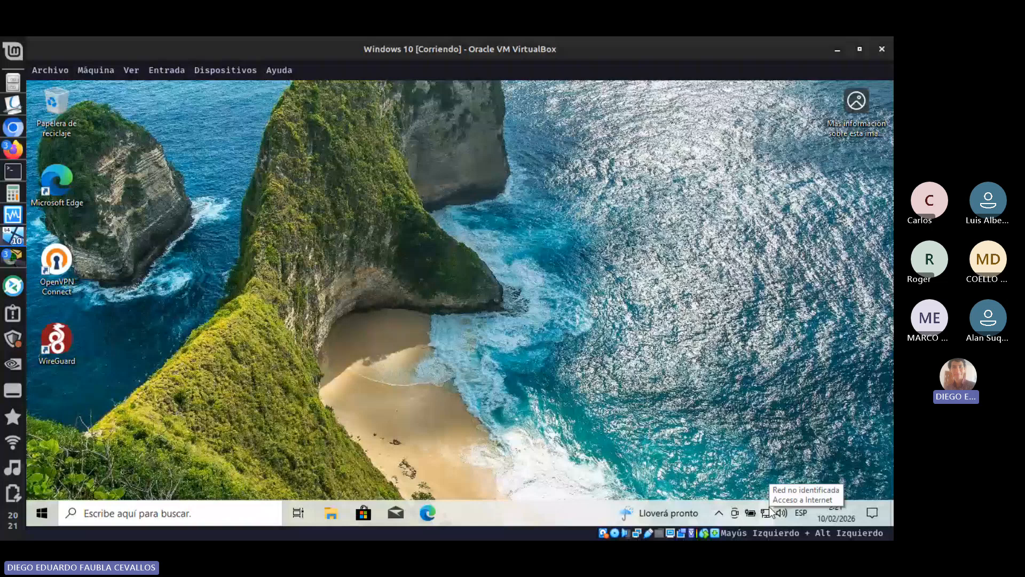
{"action": "right_click", "coordinate": [769, 507]}
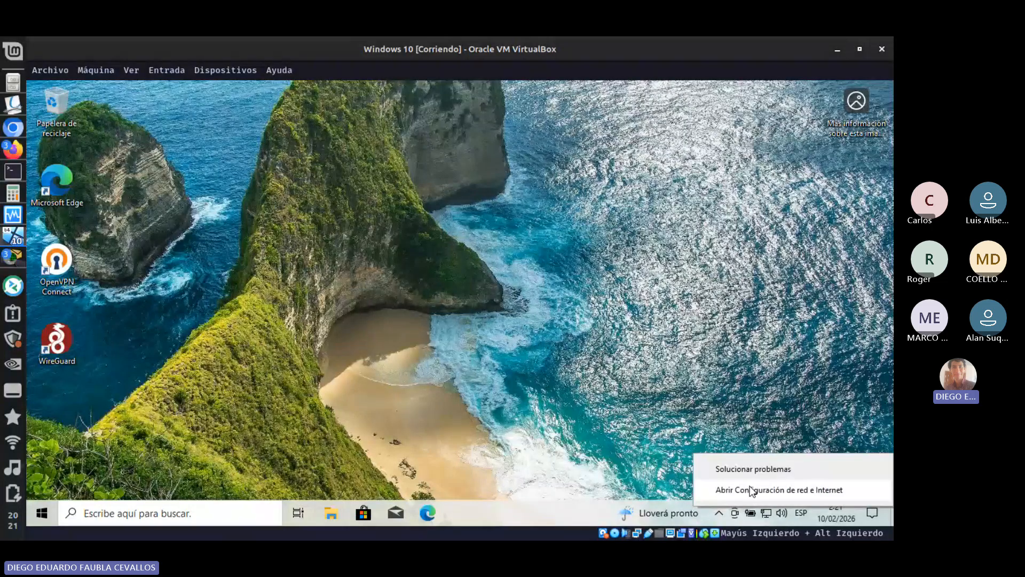
{"action": "left_click", "coordinate": [753, 490]}
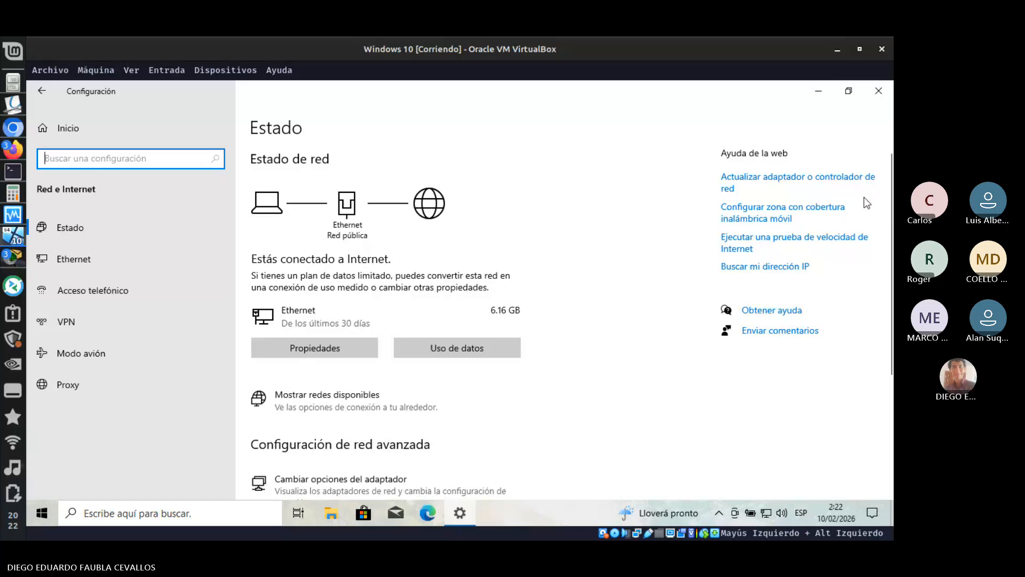
{"action": "scroll", "coordinate": [891, 191], "scroll_direction": "down", "scroll_amount": 5}
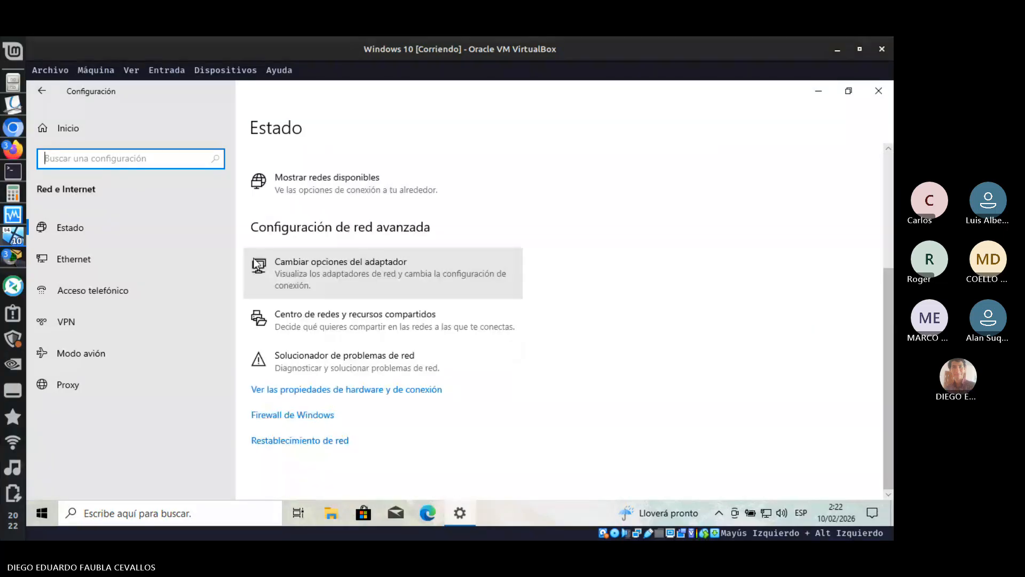
{"action": "left_click", "coordinate": [327, 265]}
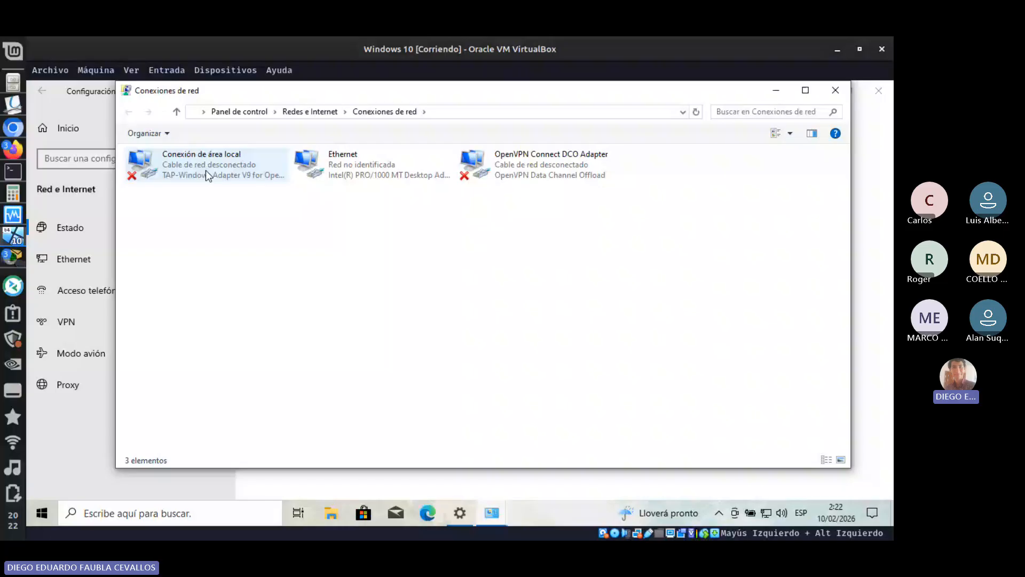
{"action": "right_click", "coordinate": [326, 169]}
{"action": "left_click", "coordinate": [371, 293]}
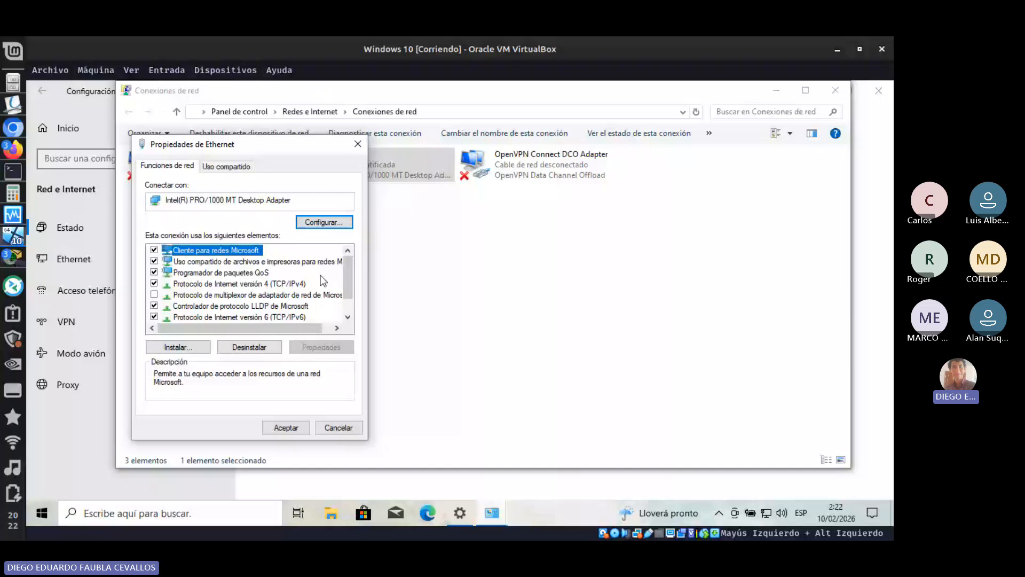
{"action": "left_click_drag", "start_coordinate": [345, 282], "coordinate": [345, 293]}
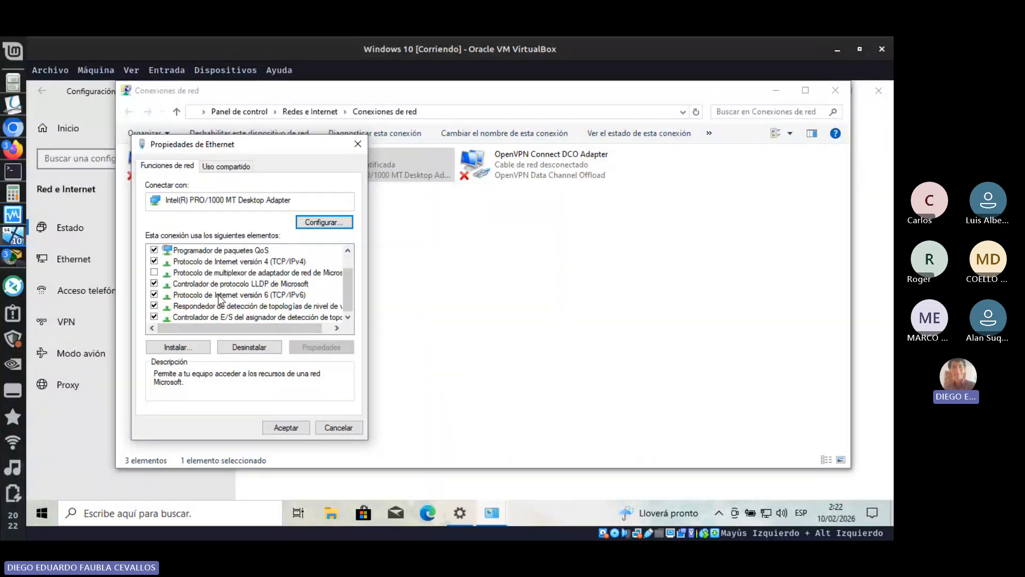
{"action": "double_click", "coordinate": [278, 295]}
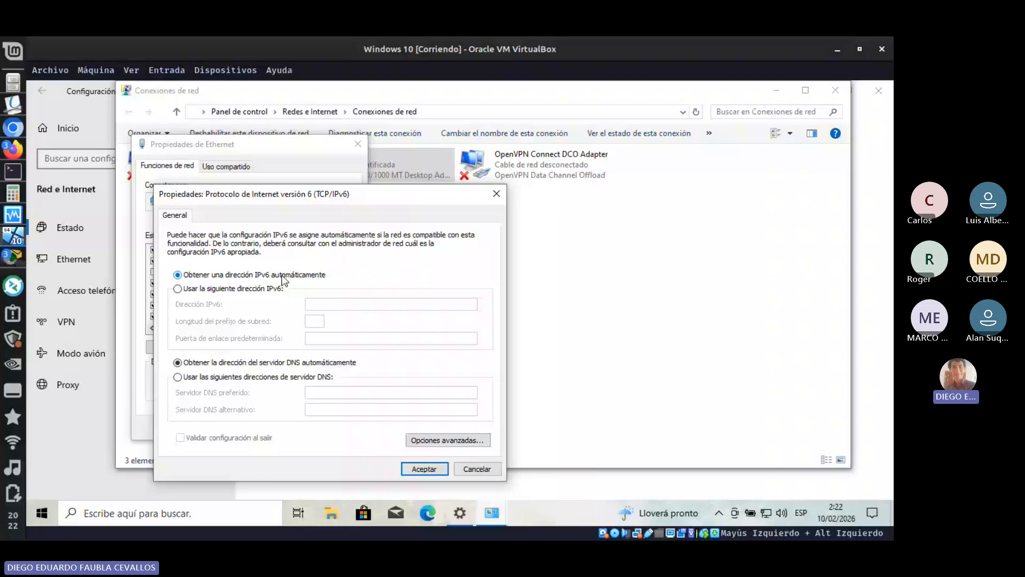
- Choose manual IPv6 addressing for the Ethernet adapter with address 2001:db8:acad:1::2 and prefix length 64
{"action": "left_click", "coordinate": [187, 289]}
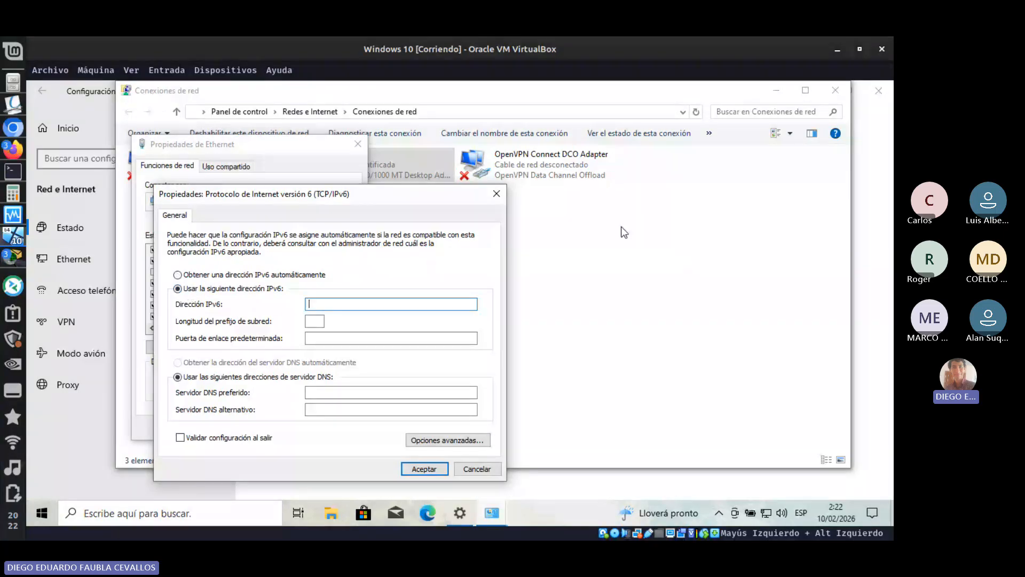
{"action": "type", "text": "2001:db8:ac"}
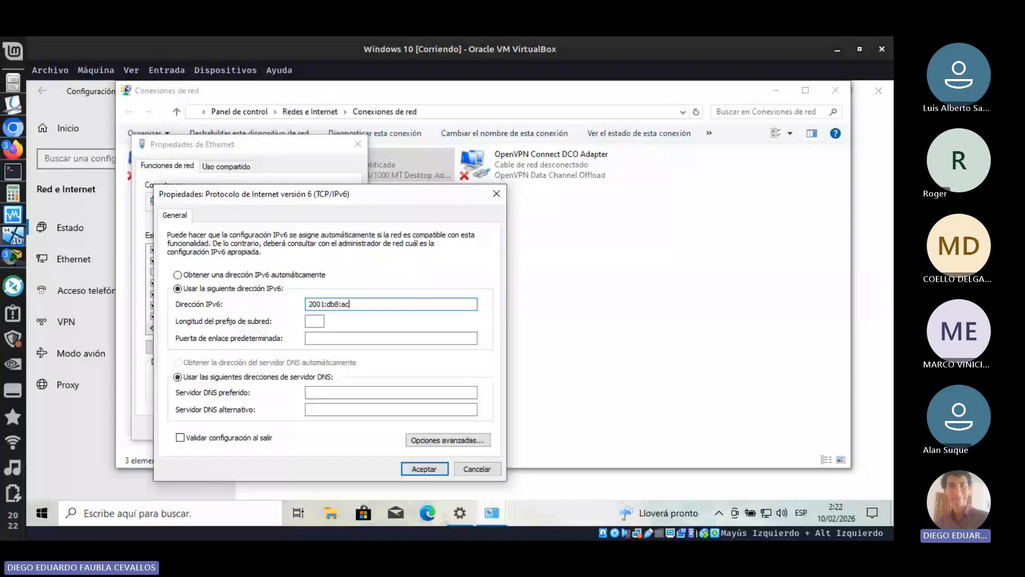
{"action": "type", "text": "ad:1::2"}
{"action": "left_click", "coordinate": [316, 319]}
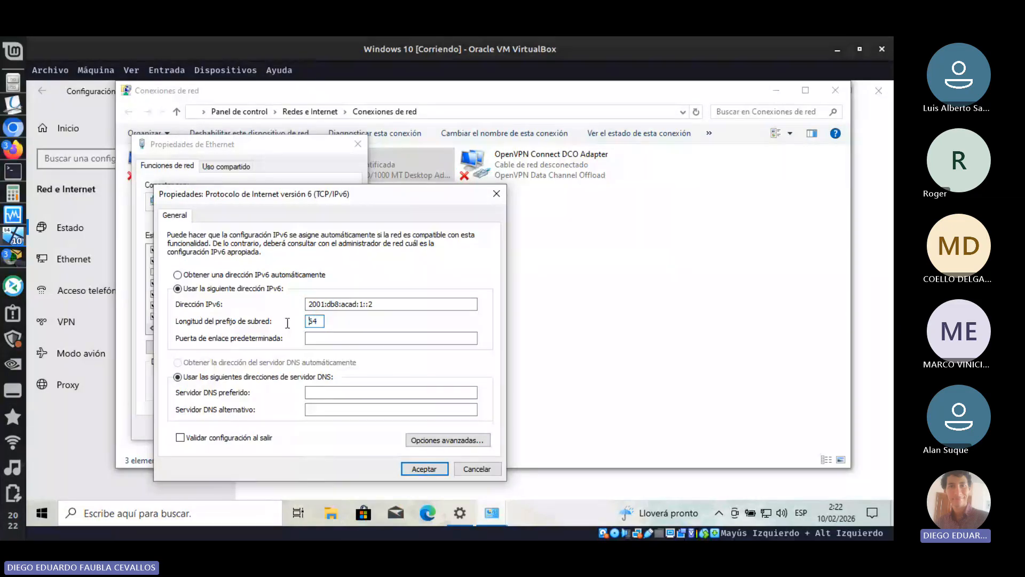
- Reuse the adapter's IPv6 address for its default gateway, changing the ending so it reads 2001:db8:acad:1::1
{"action": "left_click", "coordinate": [336, 338]}
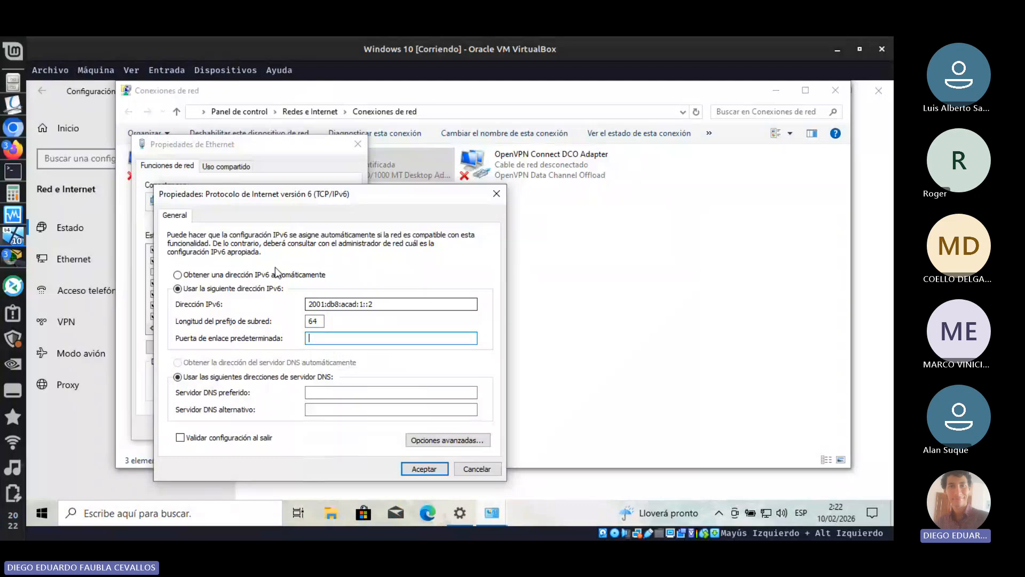
{"action": "left_click", "coordinate": [375, 305]}
{"action": "left_click_drag", "start_coordinate": [372, 305], "coordinate": [196, 302]}
{"action": "key", "text": "ctrl+c"}
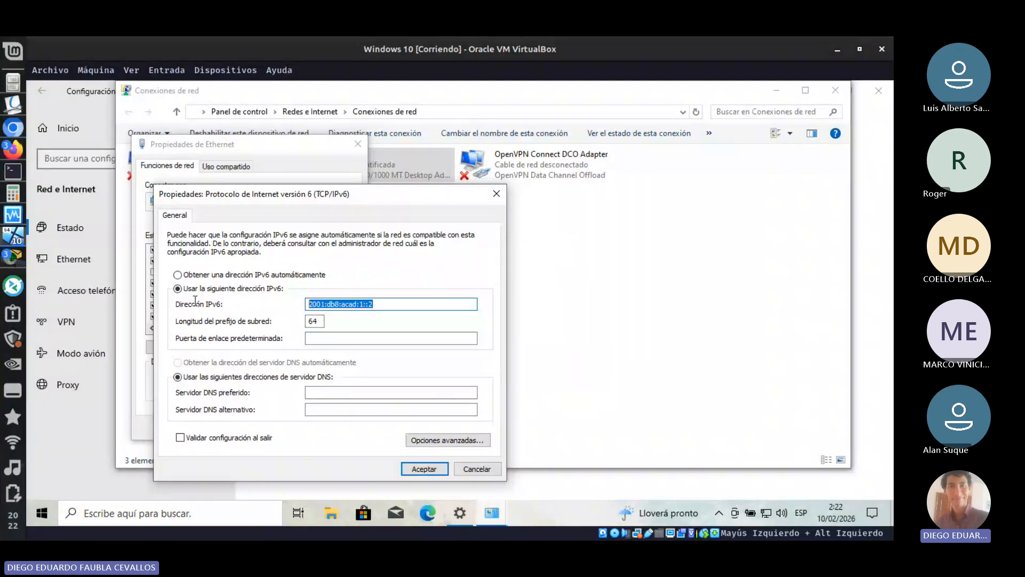
{"action": "left_click", "coordinate": [397, 340]}
{"action": "key", "text": "ctrl+v"}
{"action": "key", "text": "BackSpace"}
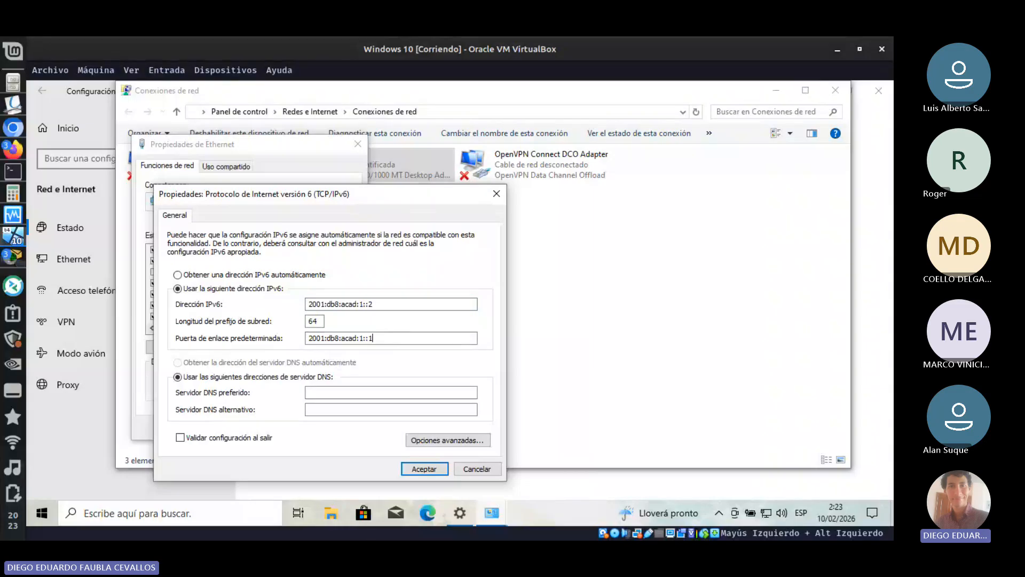
{"action": "type", "text": "1"}
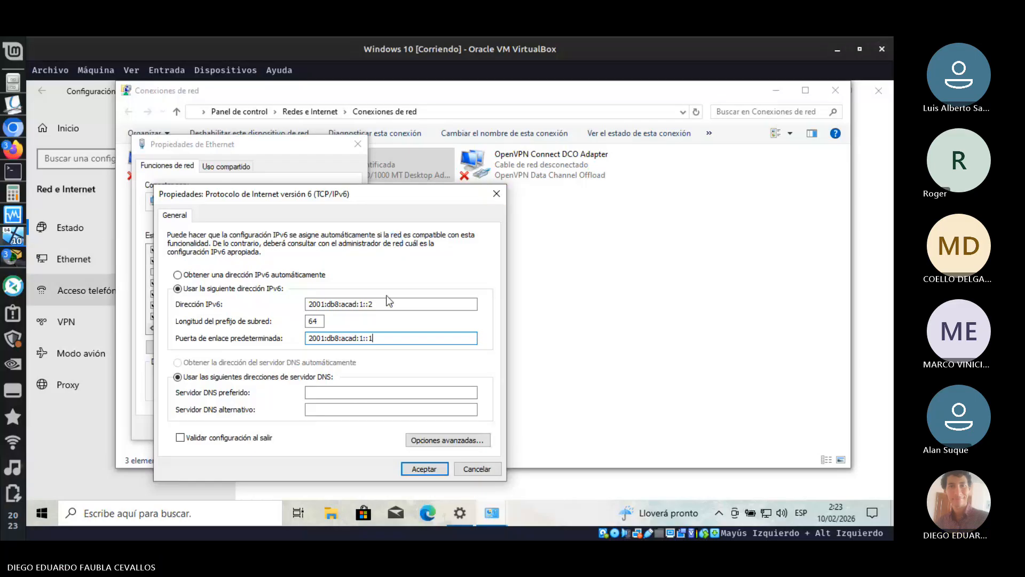
- Return the adapter to automatic IPv6 addressing, cancel its properties without saving, and minimize Network Connections and the virtual machine
{"action": "left_click", "coordinate": [185, 275]}
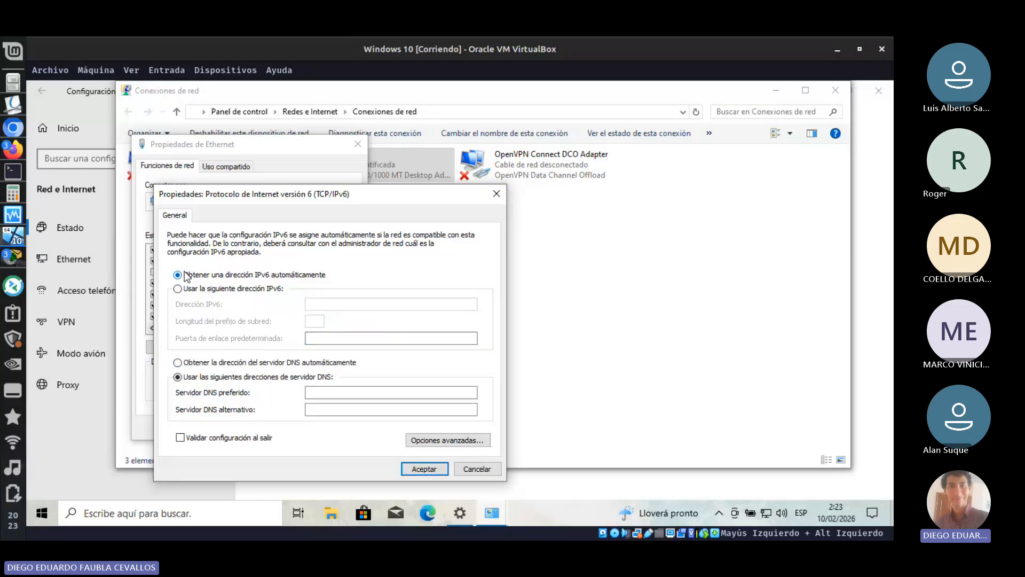
{"action": "left_click", "coordinate": [485, 472]}
{"action": "left_click", "coordinate": [347, 145]}
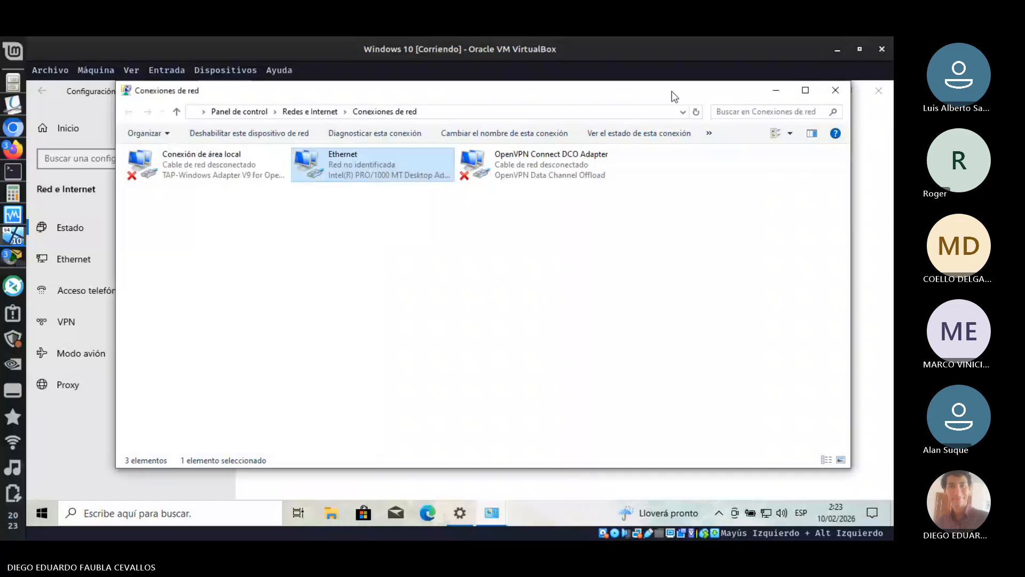
{"action": "left_click", "coordinate": [777, 91]}
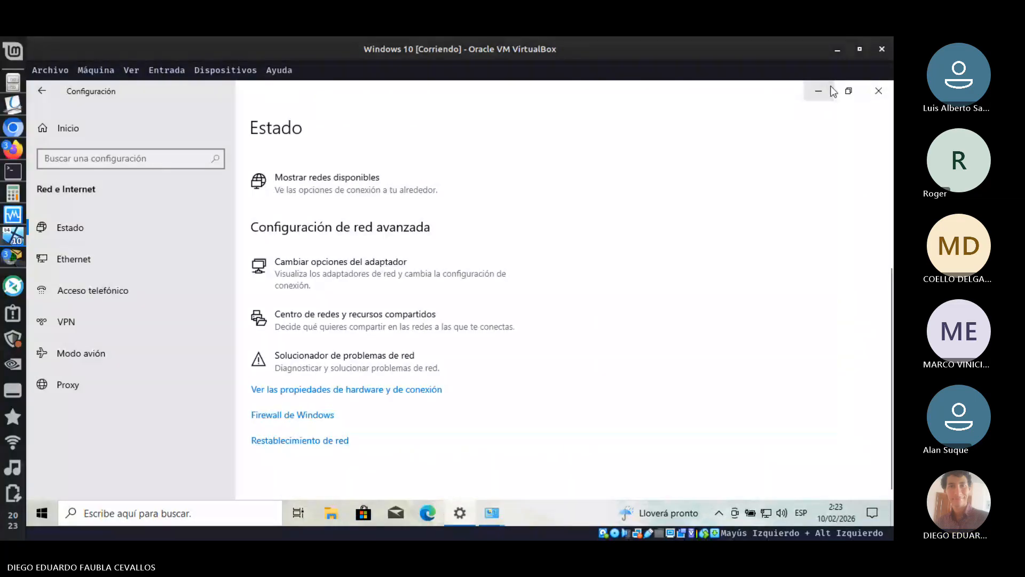
{"action": "left_click", "coordinate": [838, 49]}
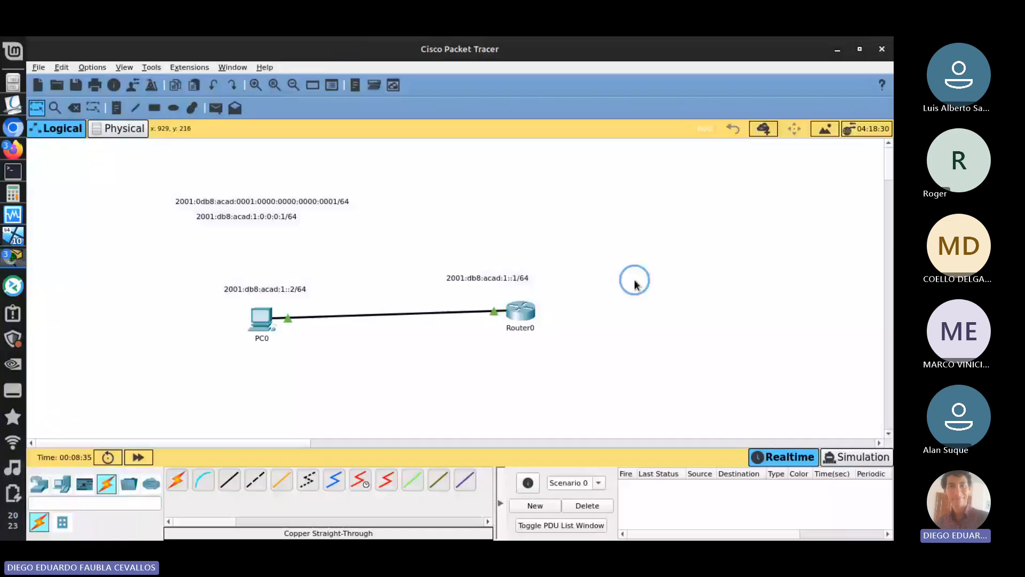
- Consult the slide on static GUA configuration on a router in Modulo_9-16.pdf in Okular and return to Cisco Packet Tracer
{"action": "key", "text": "alt+Tab"}
{"action": "key", "text": "alt+Tab"}
{"action": "key", "text": "alt+Tab"}
{"action": "key", "text": "alt+Tab"}
{"action": "key", "text": "alt+Tab"}
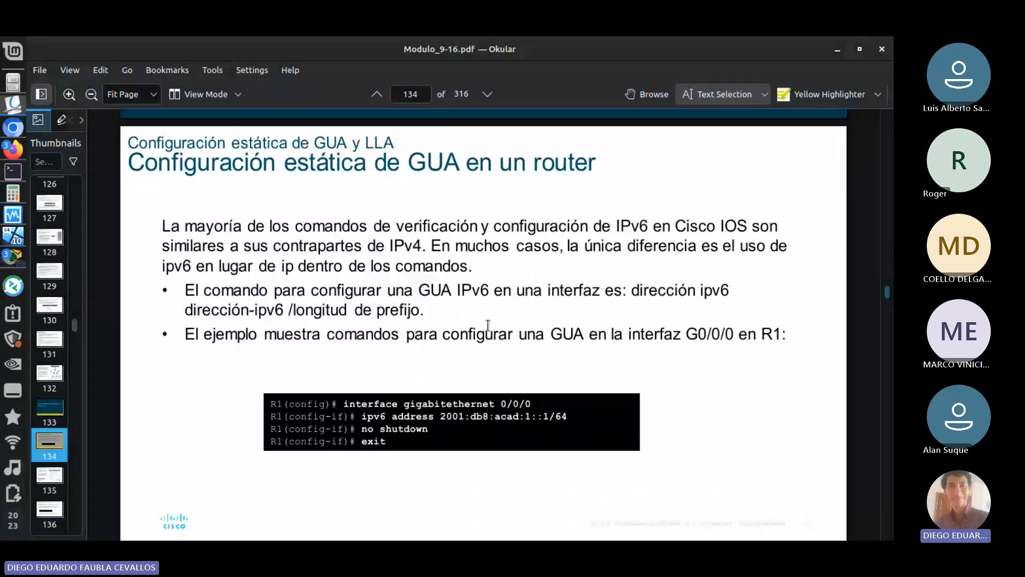
{"action": "key", "text": "alt+Tab"}
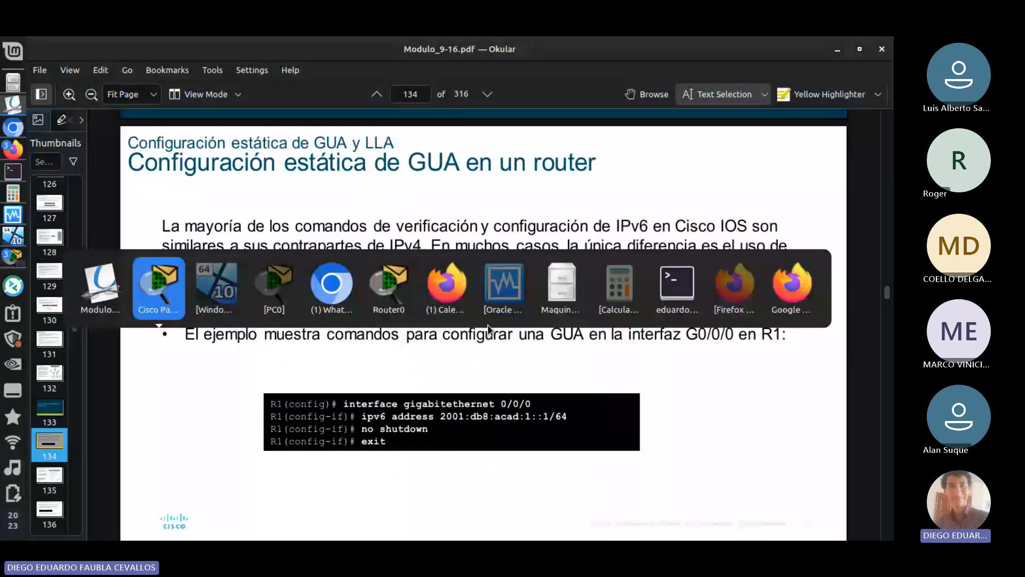